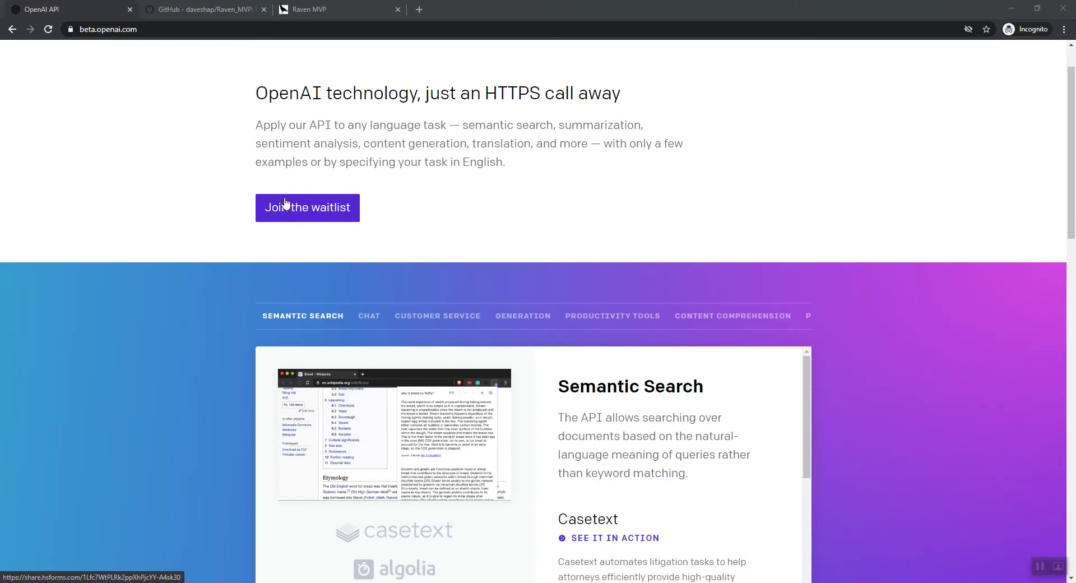
Step: Open the OpenAI API waitlist form and enlarge the answer box for ideas about building on the API
{"action": "left_click", "coordinate": [113, 32]}
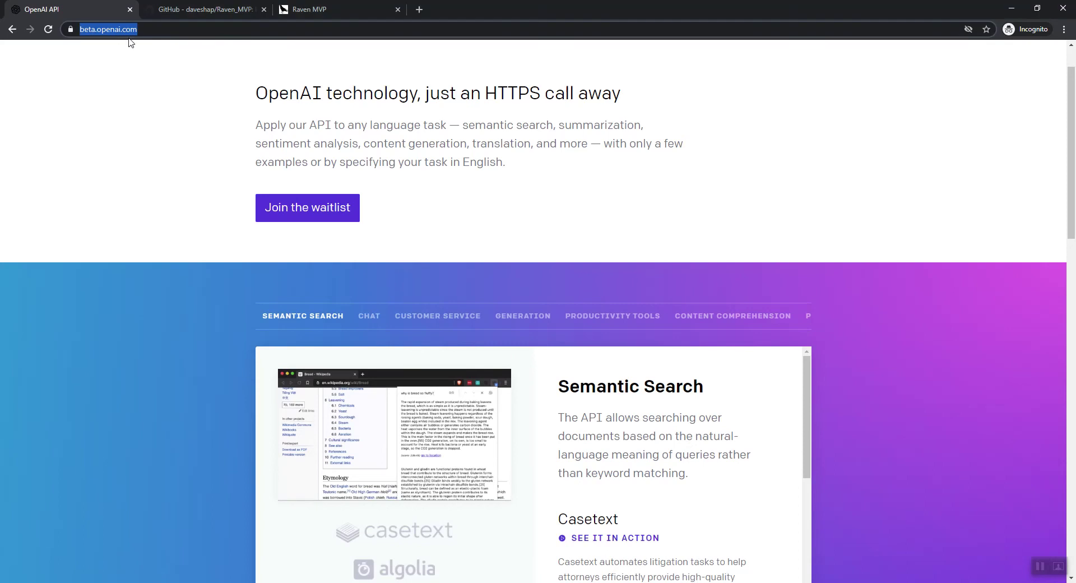
{"action": "left_click", "coordinate": [295, 209]}
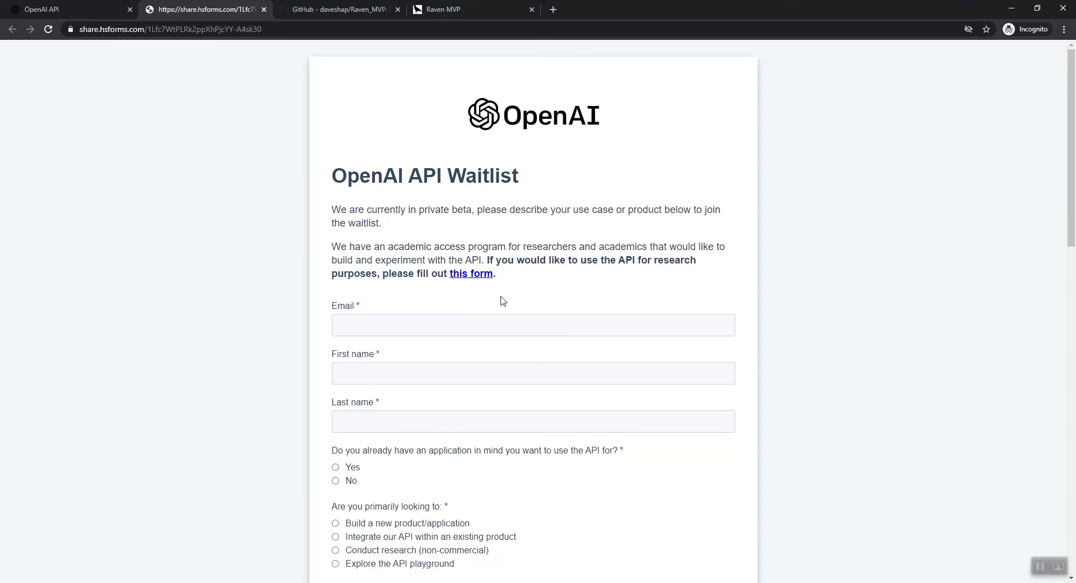
{"action": "scroll", "coordinate": [578, 306], "scroll_direction": "down", "scroll_amount": 1}
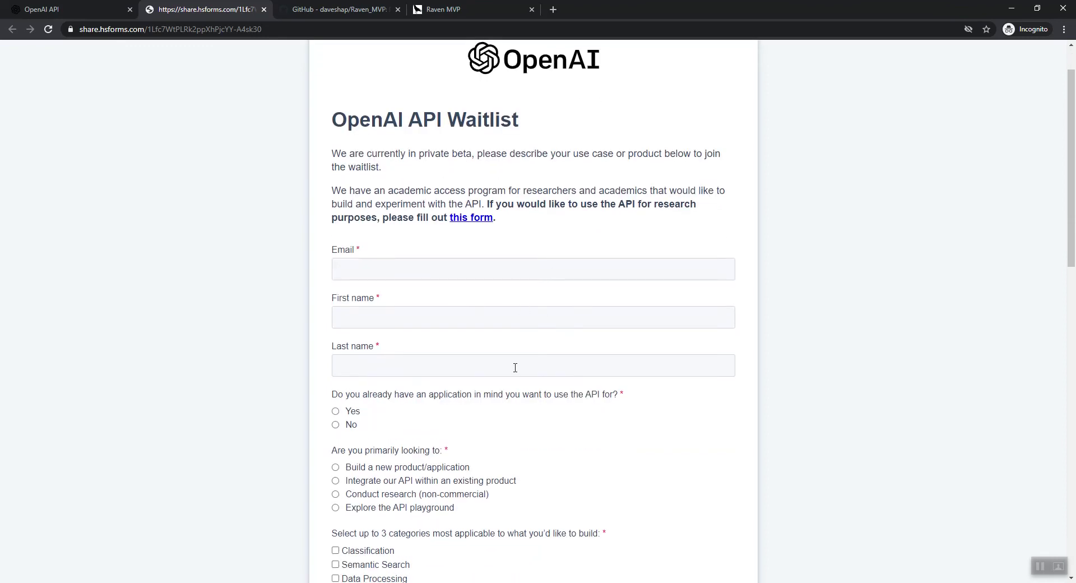
{"action": "scroll", "coordinate": [561, 311], "scroll_direction": "down", "scroll_amount": 4}
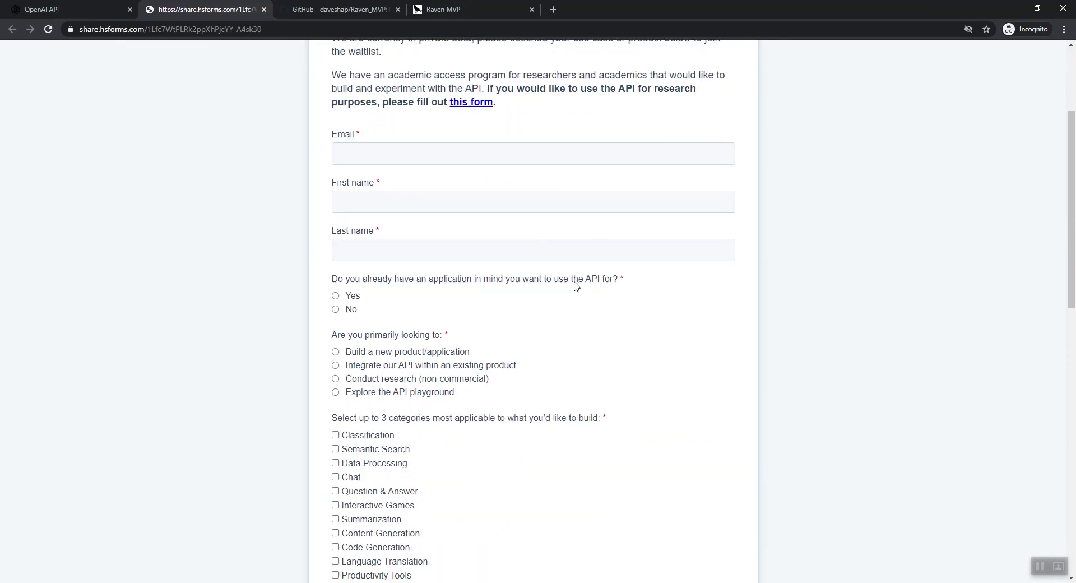
{"action": "scroll", "coordinate": [578, 291], "scroll_direction": "down", "scroll_amount": 3}
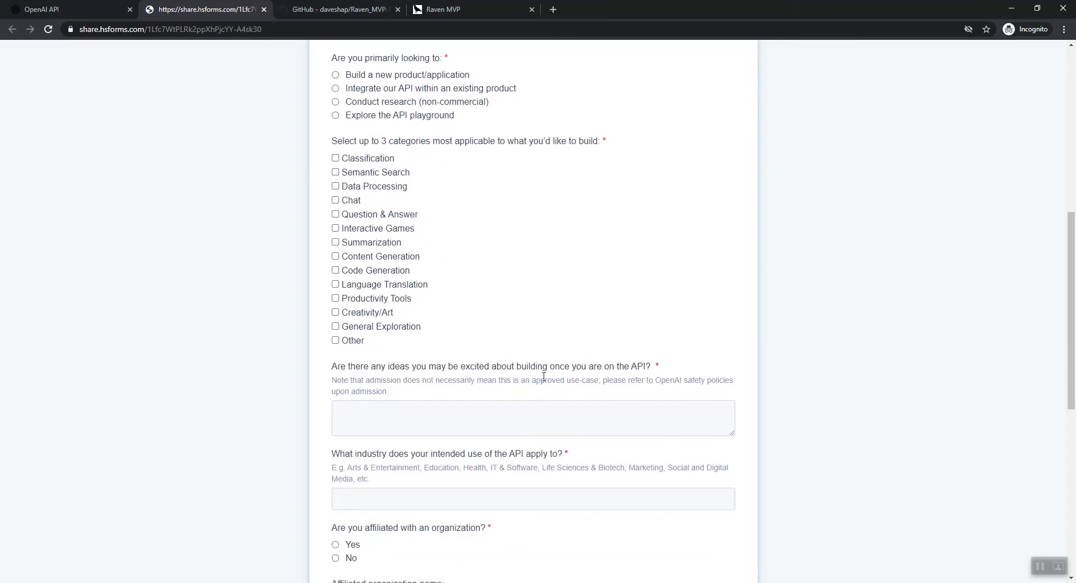
{"action": "left_click", "coordinate": [498, 408]}
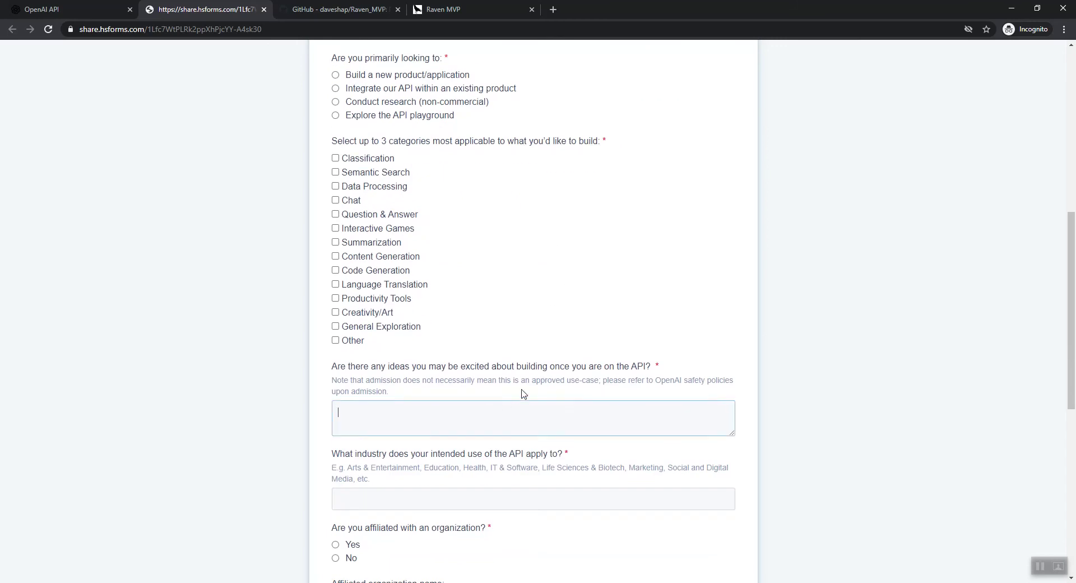
{"action": "scroll", "coordinate": [521, 393], "scroll_direction": "down", "scroll_amount": 4}
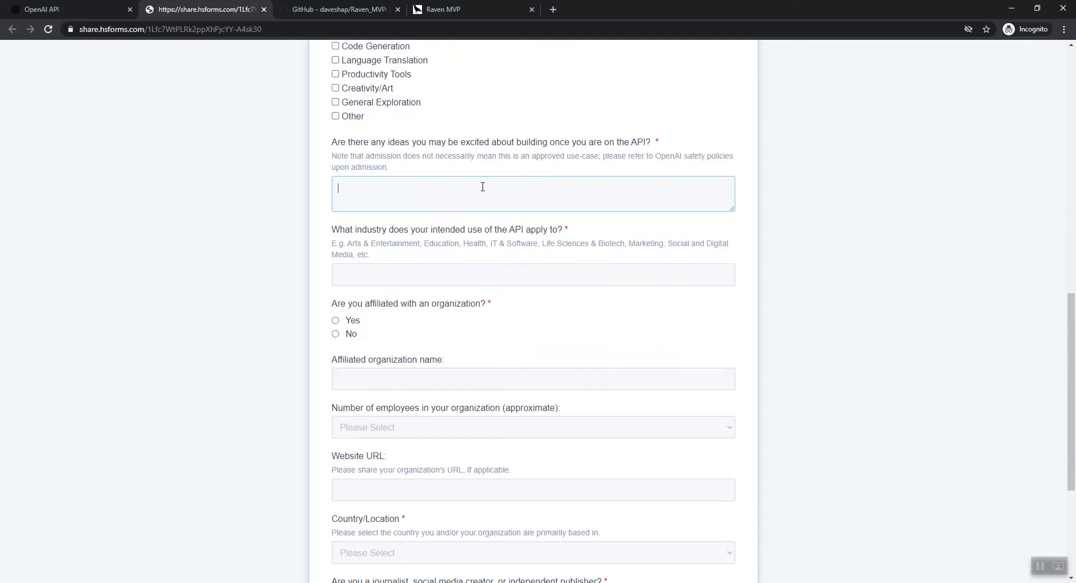
{"action": "left_click_drag", "start_coordinate": [729, 207], "coordinate": [782, 512]}
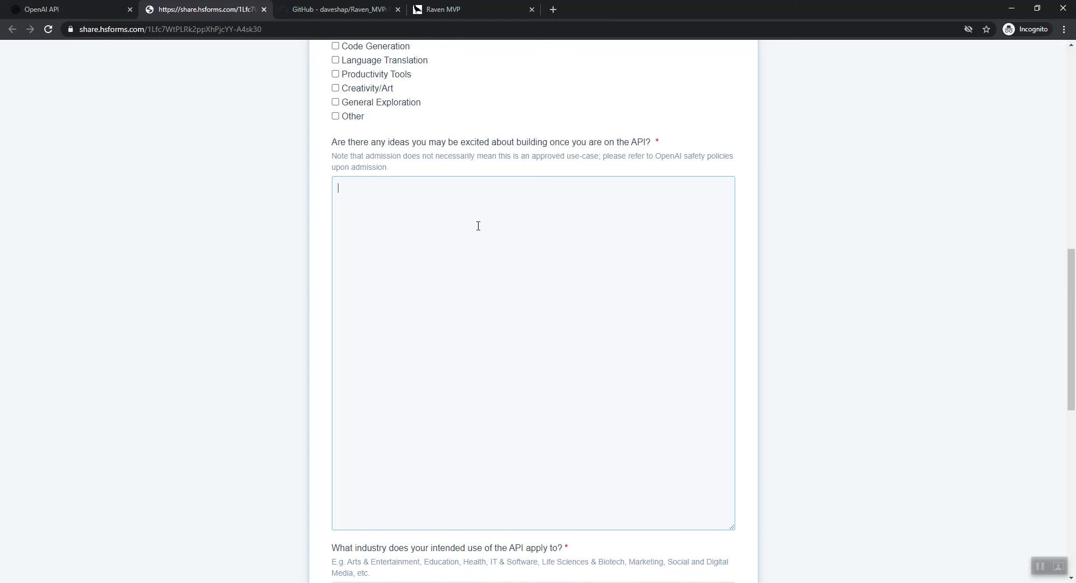
Step: Review the rest of the waitlist form, from the industry and organization questions to the submission section, and return to its beginning
{"action": "scroll", "coordinate": [451, 284], "scroll_direction": "down", "scroll_amount": 7}
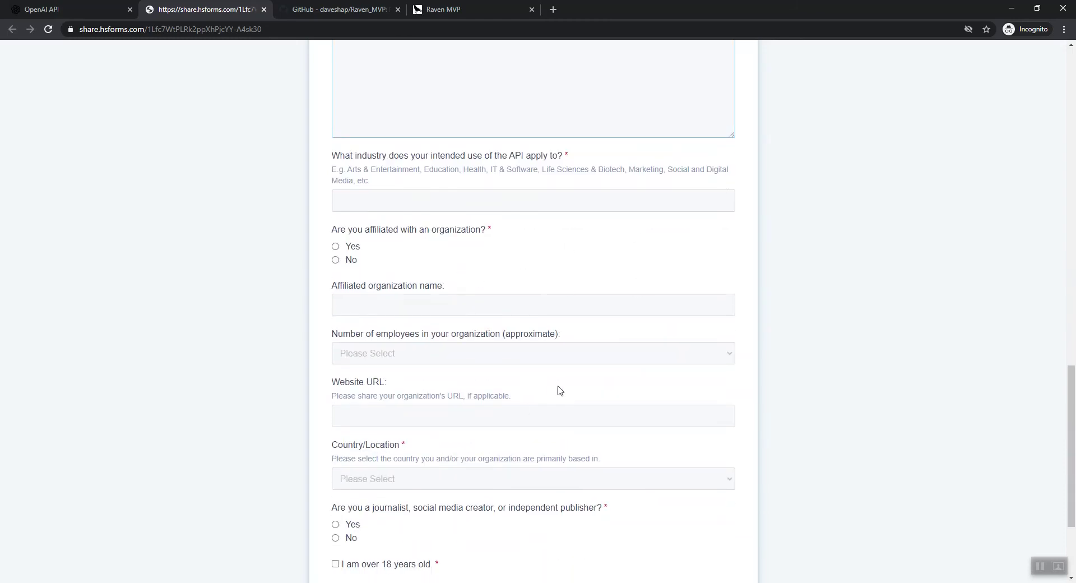
{"action": "left_click", "coordinate": [505, 411]}
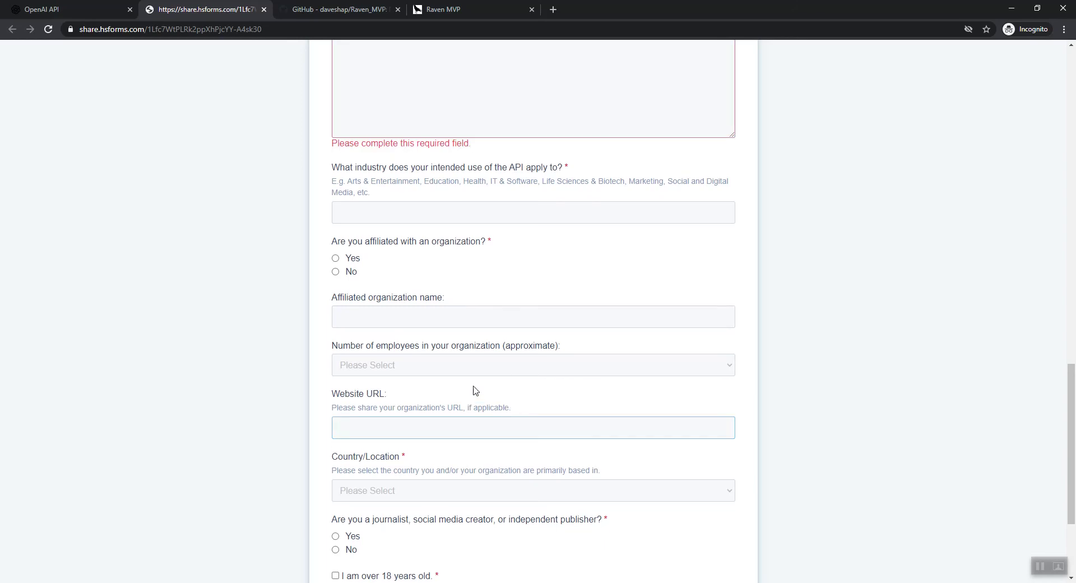
{"action": "scroll", "coordinate": [536, 414], "scroll_direction": "down", "scroll_amount": 3}
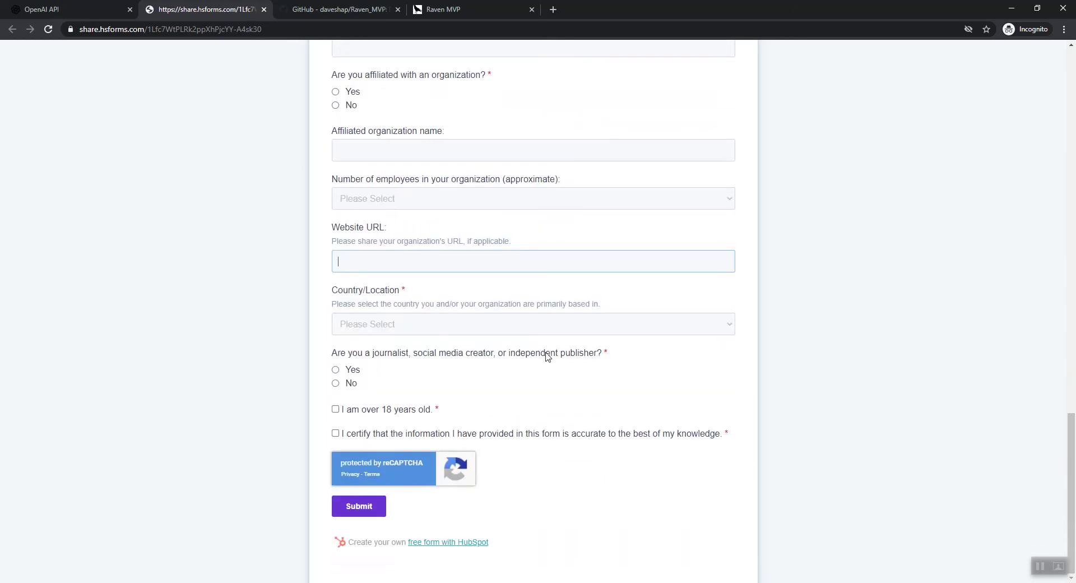
{"action": "scroll", "coordinate": [548, 359], "scroll_direction": "up", "scroll_amount": 8}
{"action": "scroll", "coordinate": [572, 336], "scroll_direction": "up", "scroll_amount": 3}
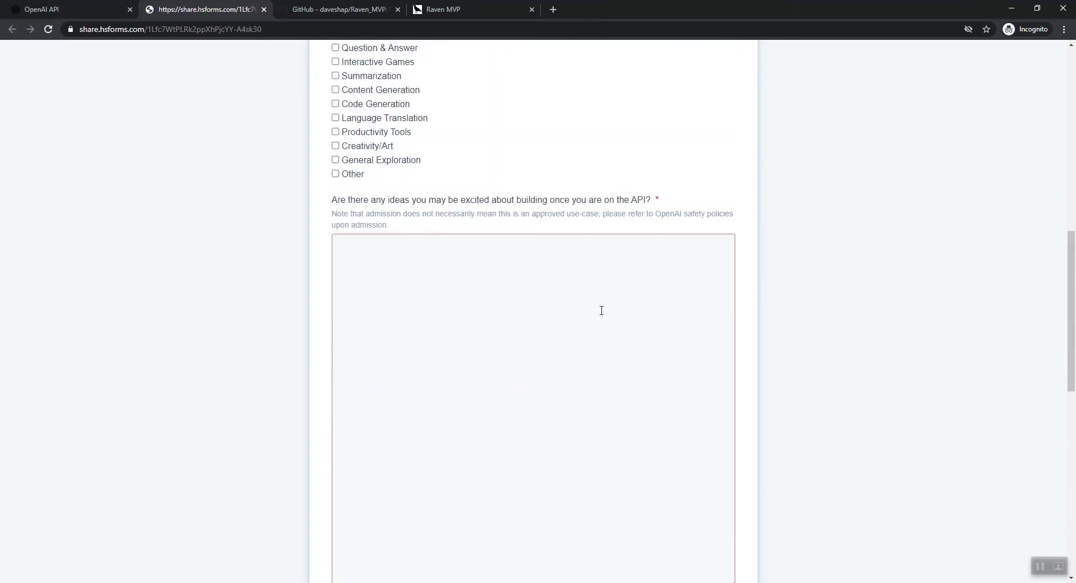
{"action": "scroll", "coordinate": [570, 317], "scroll_direction": "up", "scroll_amount": 10}
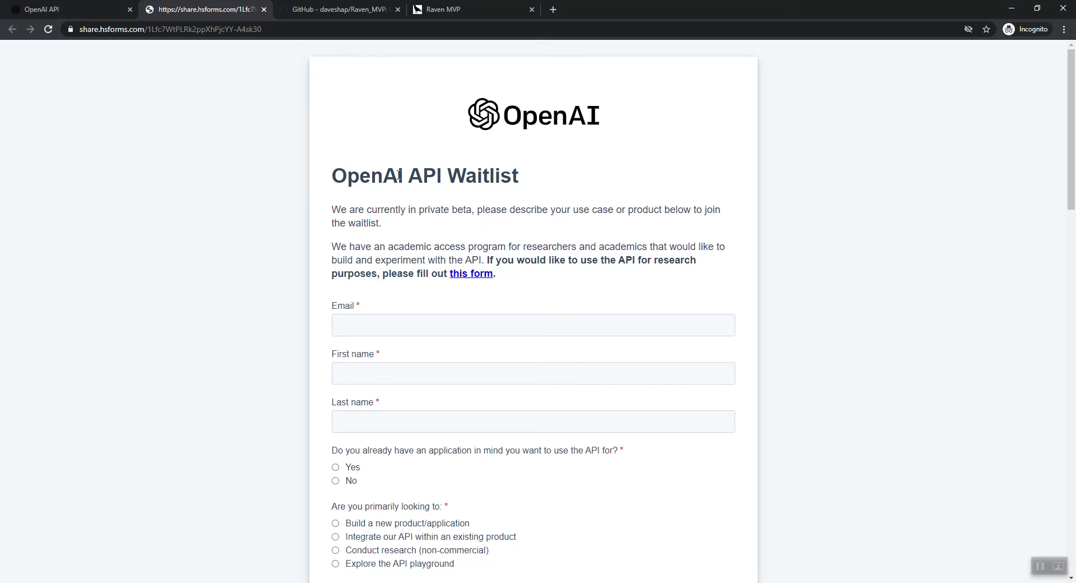
Step: Examine the Raven_MVP GitHub repository's address, file list and README heading
{"action": "left_click", "coordinate": [334, 9]}
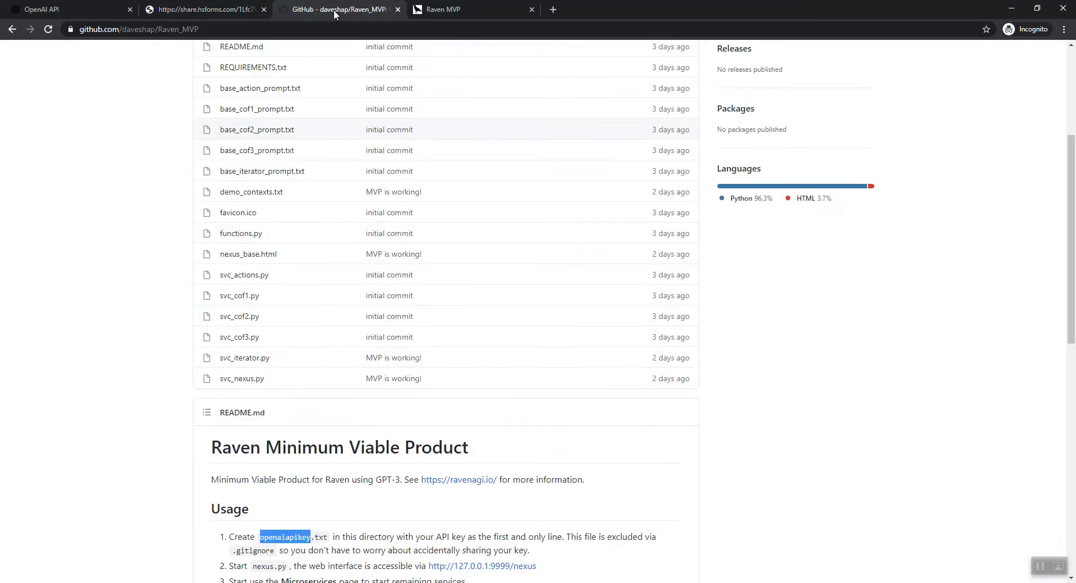
{"action": "scroll", "coordinate": [267, 331], "scroll_direction": "up", "scroll_amount": 4}
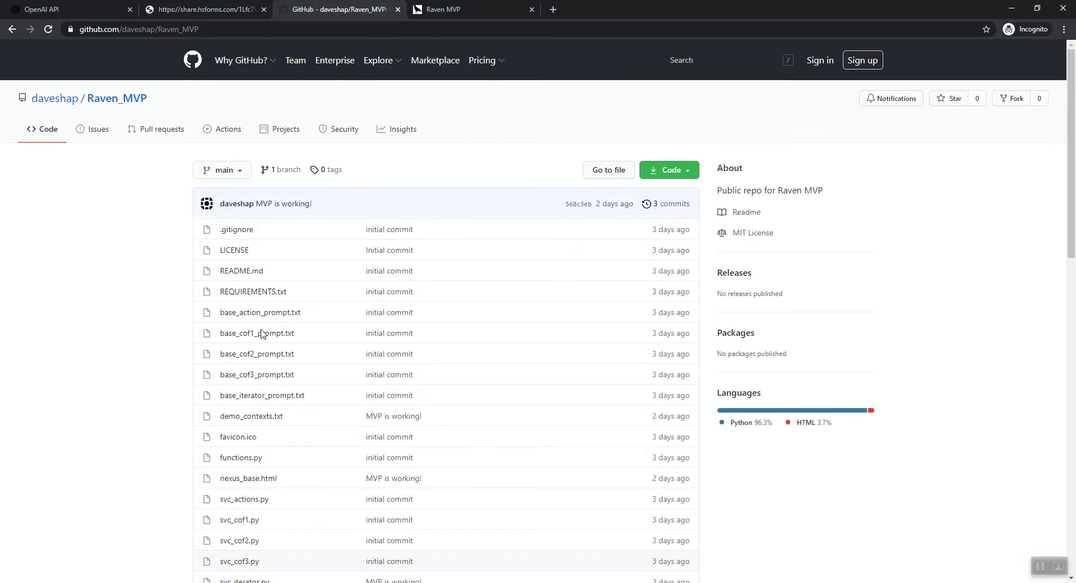
{"action": "left_click", "coordinate": [215, 33]}
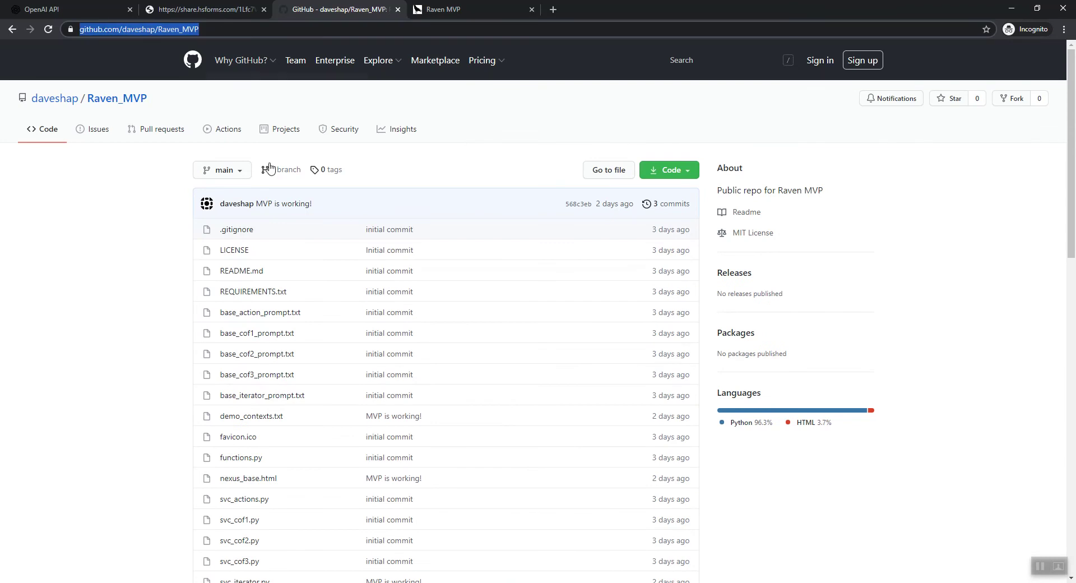
{"action": "scroll", "coordinate": [368, 363], "scroll_direction": "down", "scroll_amount": 6}
{"action": "left_click_drag", "start_coordinate": [261, 335], "coordinate": [490, 341]}
{"action": "scroll", "coordinate": [496, 353], "scroll_direction": "up", "scroll_amount": 2}
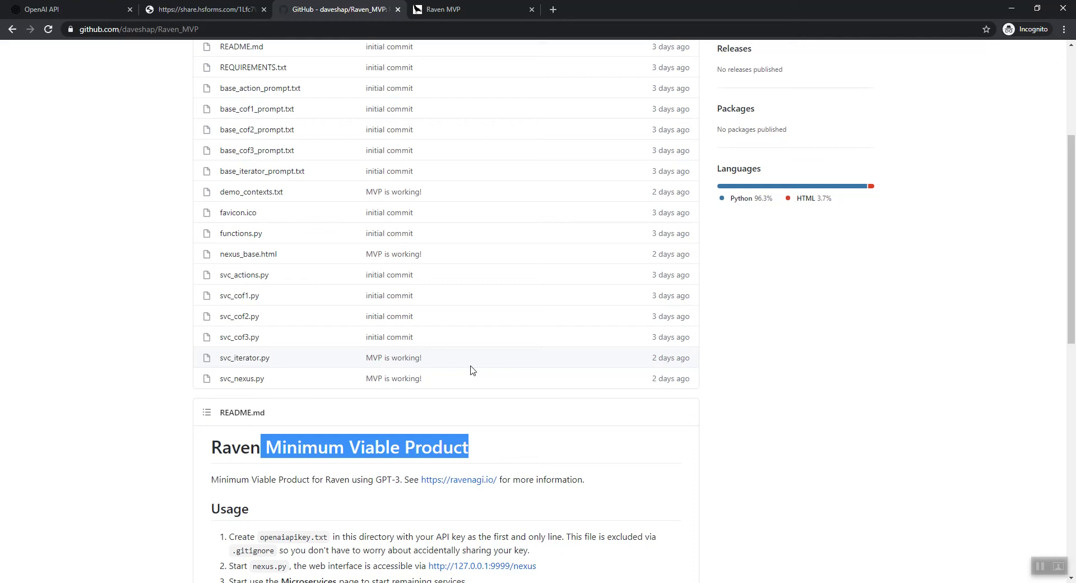
{"action": "scroll", "coordinate": [463, 372], "scroll_direction": "up", "scroll_amount": 4}
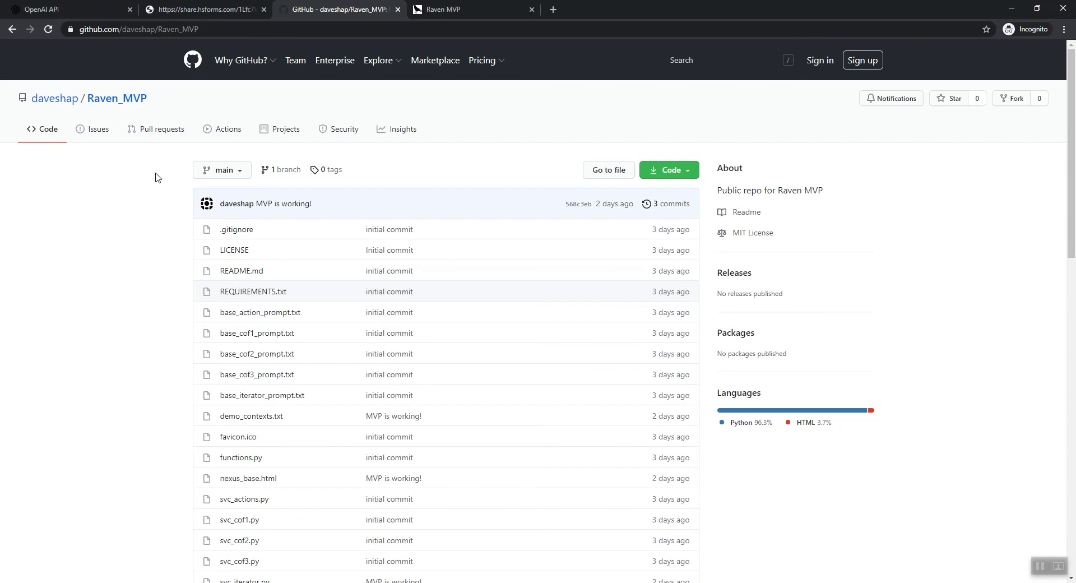
{"action": "left_click", "coordinate": [140, 35]}
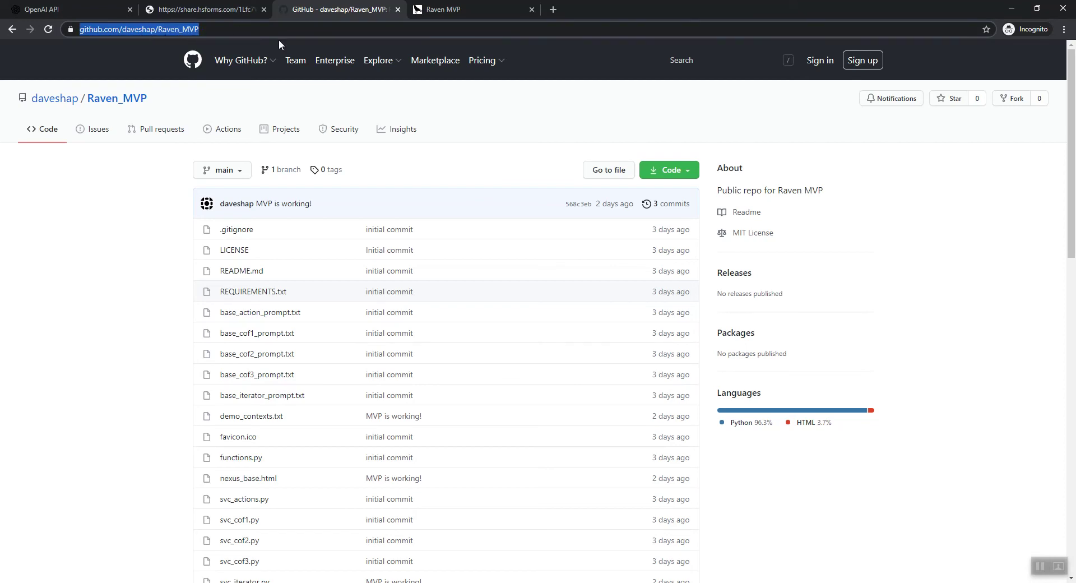
Step: Copy the Raven_MVP repository's HTTPS clone URL and clone it with git into C:\ in Command Prompt
{"action": "left_click", "coordinate": [671, 170]}
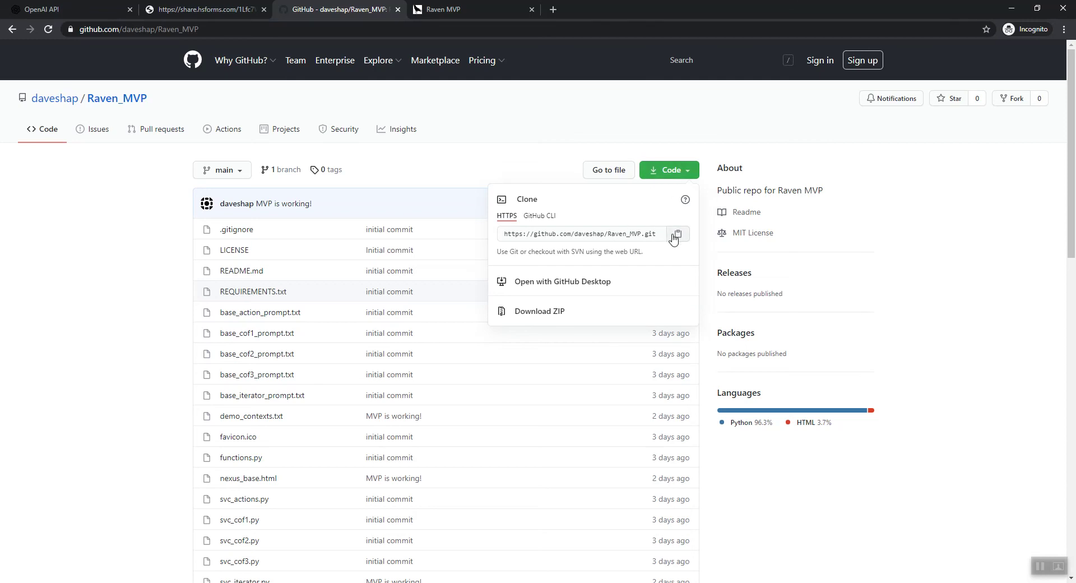
{"action": "left_click", "coordinate": [644, 240]}
{"action": "left_click", "coordinate": [645, 240]}
{"action": "left_click", "coordinate": [644, 240]}
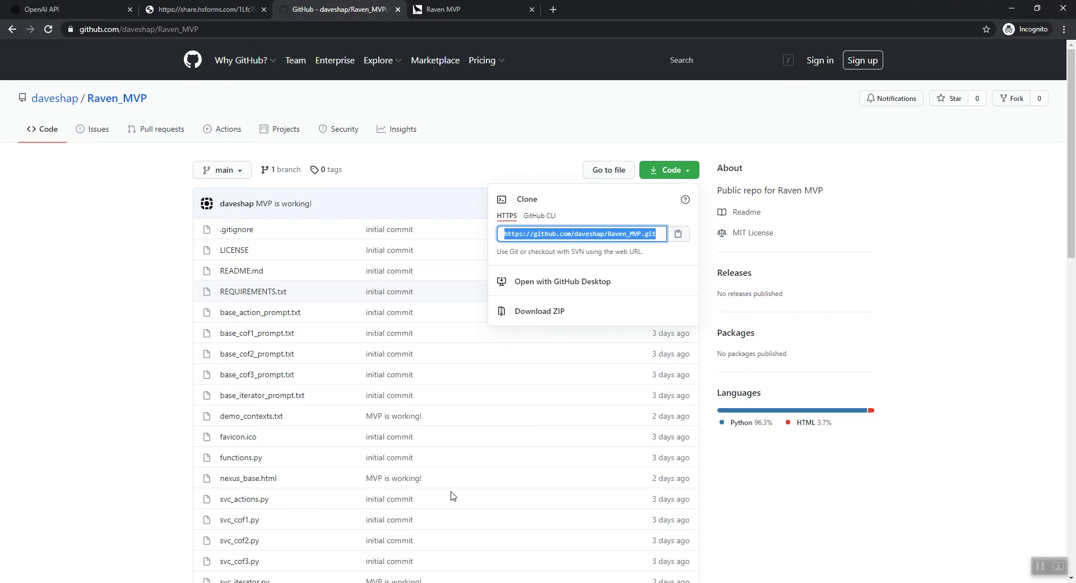
{"action": "key", "text": "alt+Tab"}
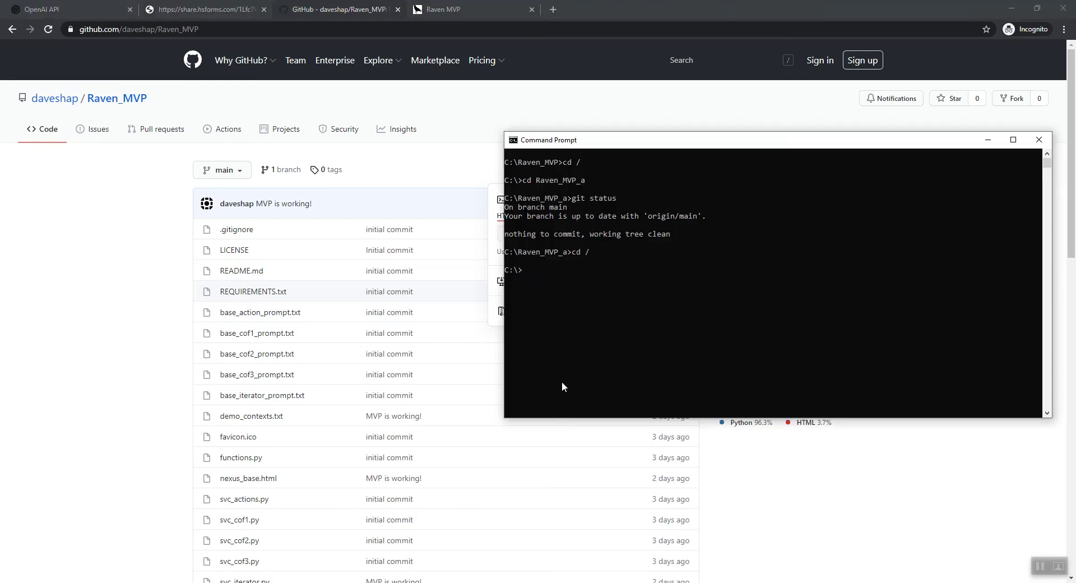
{"action": "type", "text": "git clone"}
{"action": "key", "text": "ctrl+v"}
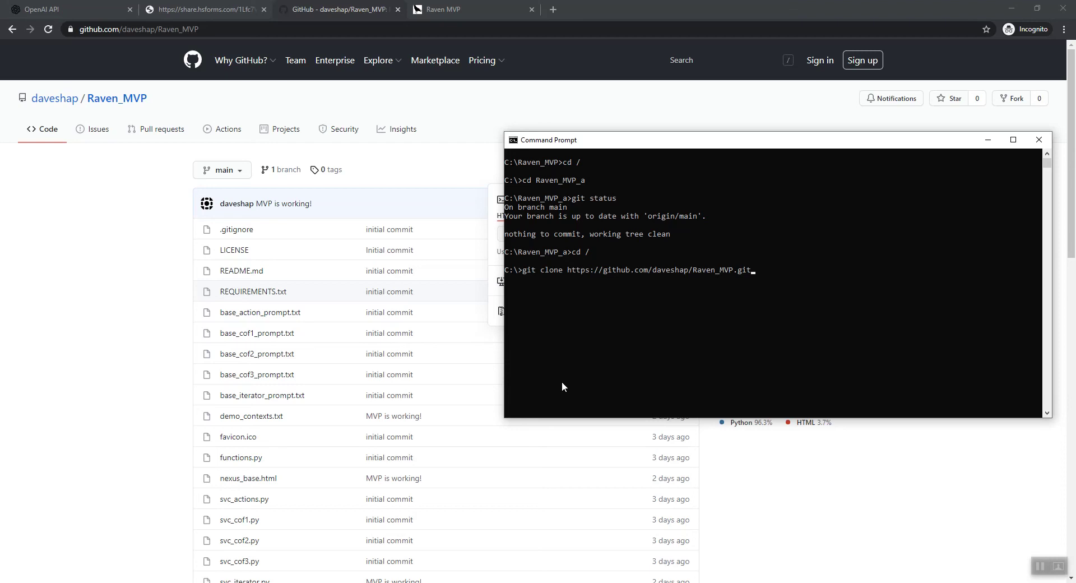
{"action": "key", "text": "Return"}
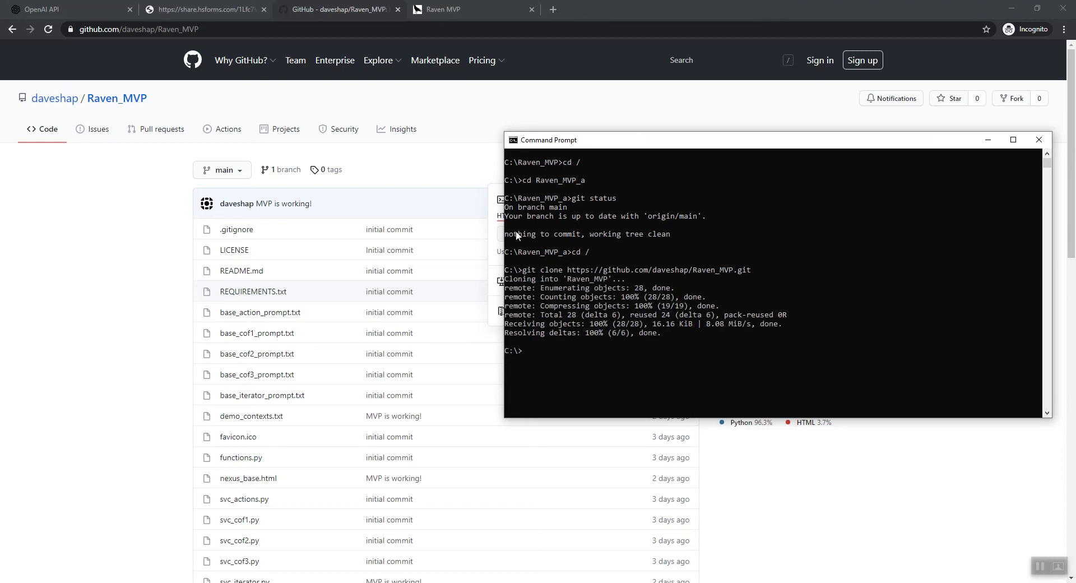
Step: Look up the Git download site git-scm.com in a new browser tab and return to the Raven_MVP repository page
{"action": "left_click", "coordinate": [551, 10]}
{"action": "type", "text": "git-scm"}
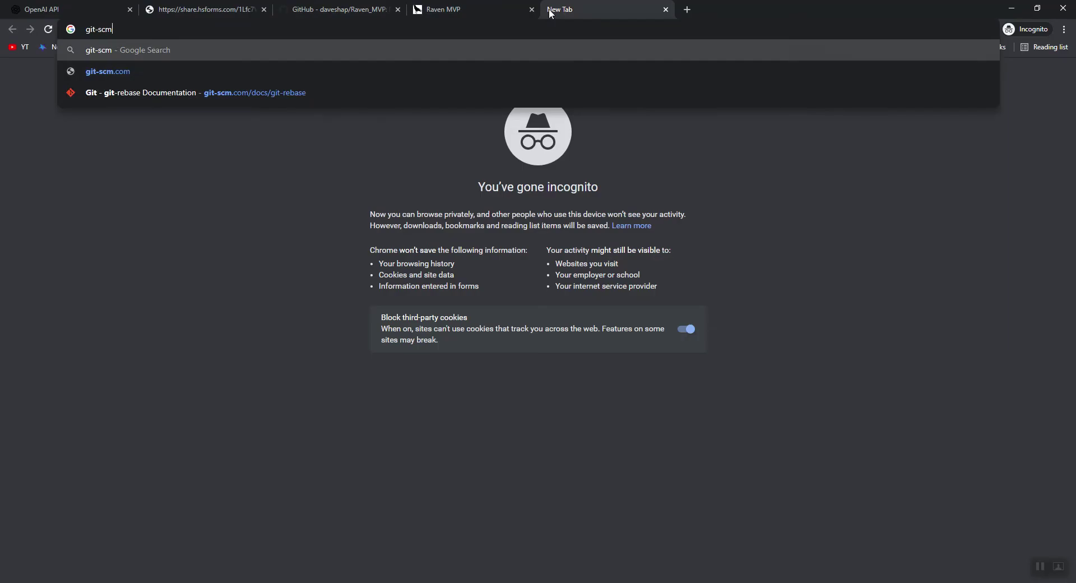
{"action": "key", "text": "Down"}
{"action": "key", "text": "Return"}
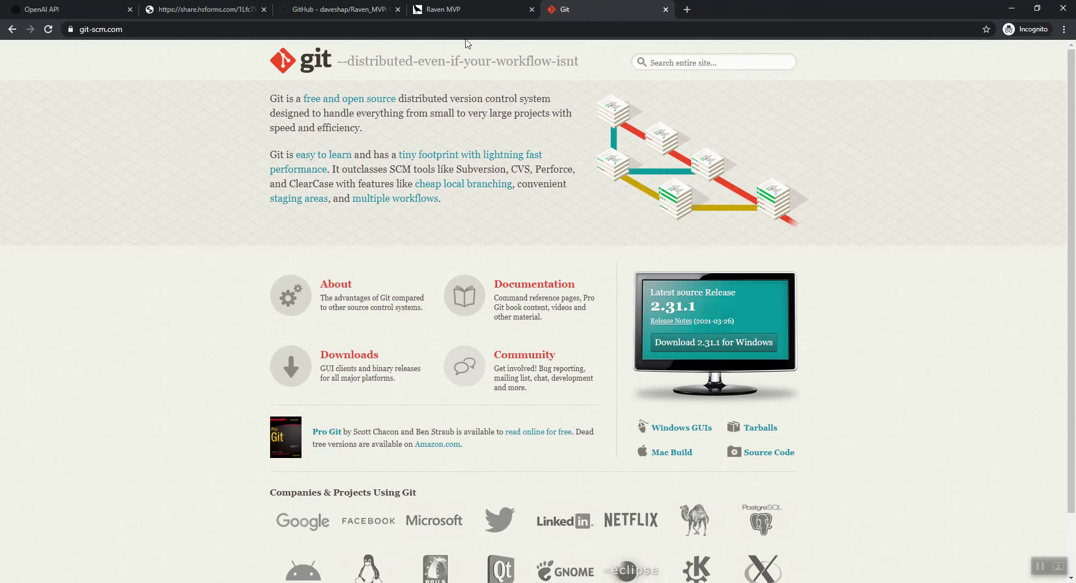
{"action": "left_click", "coordinate": [469, 13]}
{"action": "left_click", "coordinate": [331, 14]}
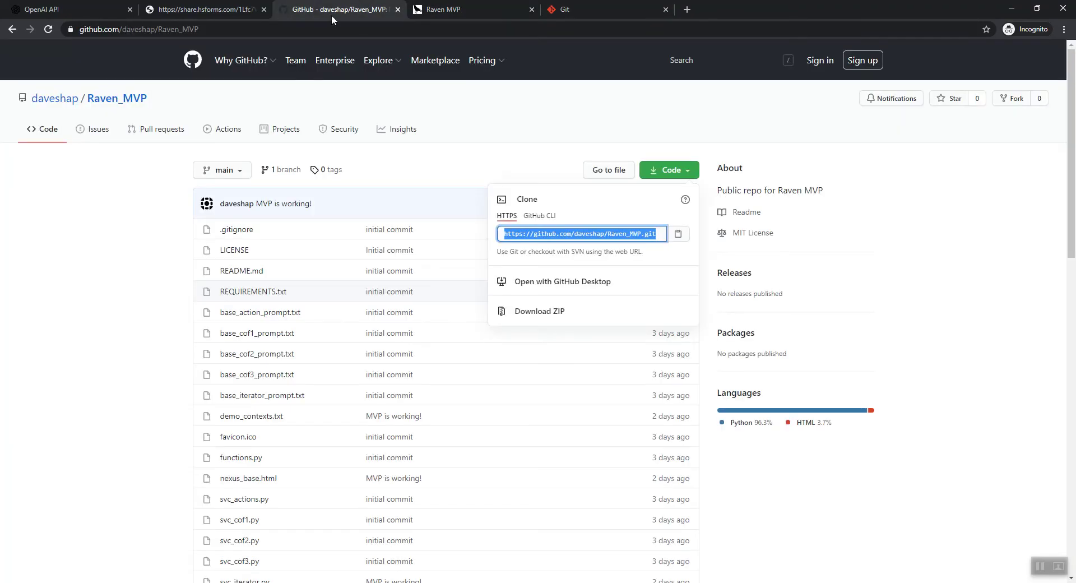
Step: Switch to Command Prompt, change into the Raven_MVP directory and list its contents
{"action": "key", "text": "alt+Tab"}
{"action": "left_click", "coordinate": [565, 341]}
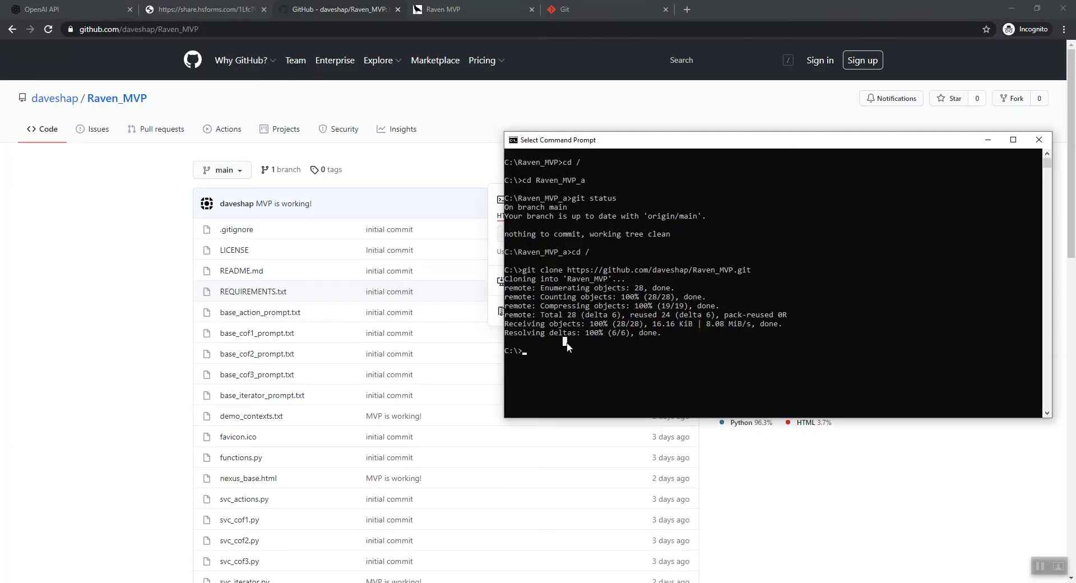
{"action": "type", "text": "cd Raven_MVP"}
{"action": "key", "text": "Return"}
{"action": "type", "text": "dir"}
{"action": "key", "text": "Return"}
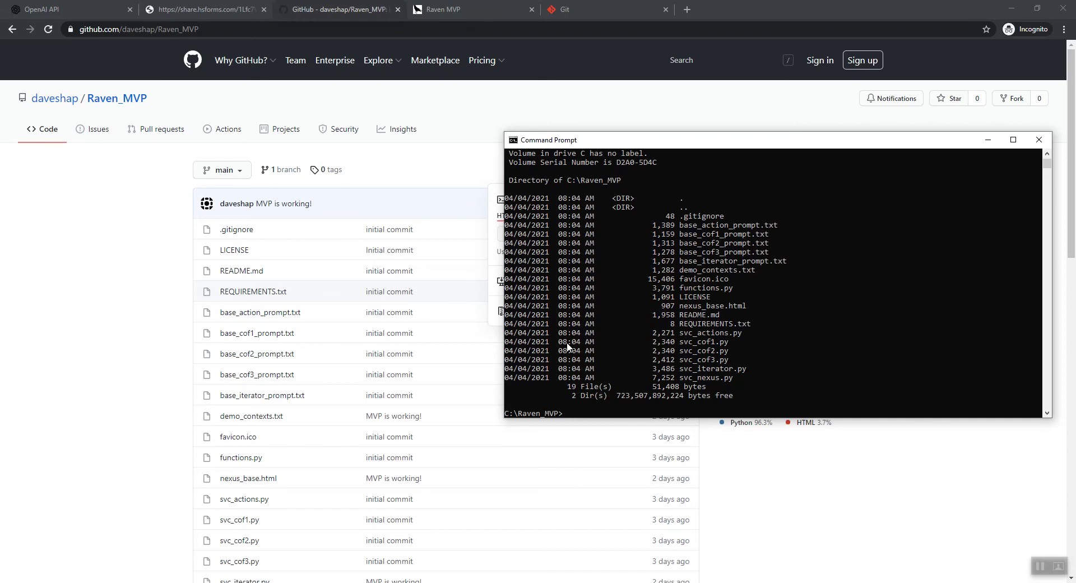
Step: Launch File Explorer at c:\ from the command line and open REQUIREMENTS.txt from the Raven_MVP folder
{"action": "type", "text": "explorer"}
{"action": "type", "text": " c:\\"}
{"action": "key", "text": "Return"}
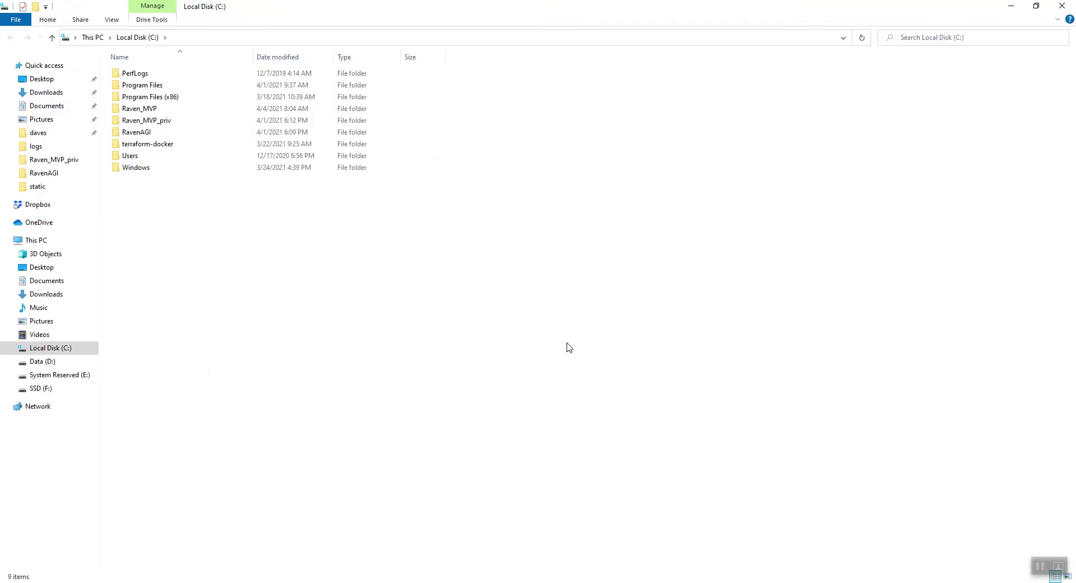
{"action": "double_click", "coordinate": [140, 109]}
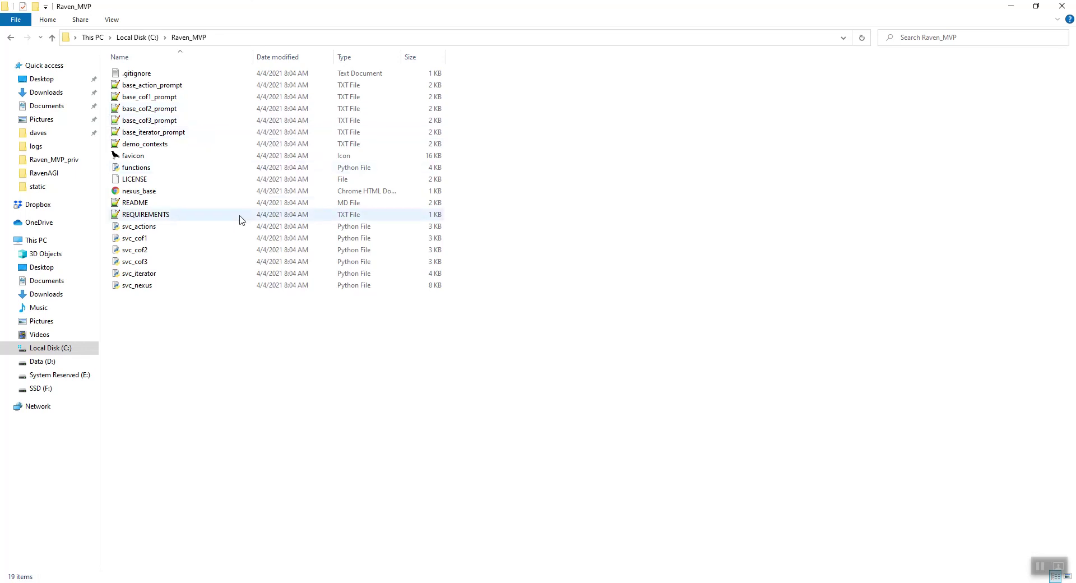
{"action": "double_click", "coordinate": [170, 218]}
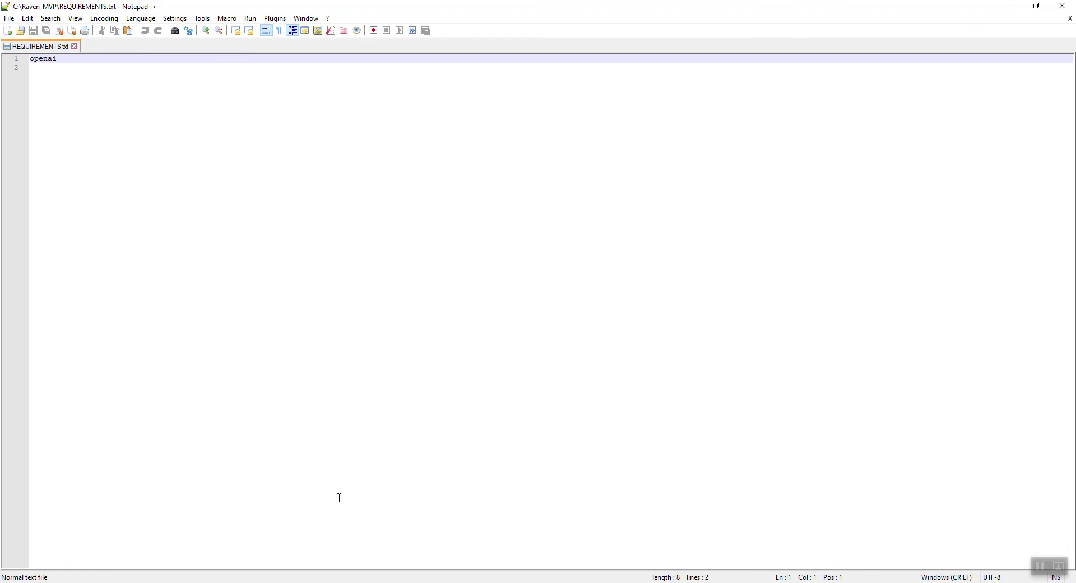
Step: Switch back to Command Prompt and install the openai Python package with pip
{"action": "left_click", "coordinate": [385, 582]}
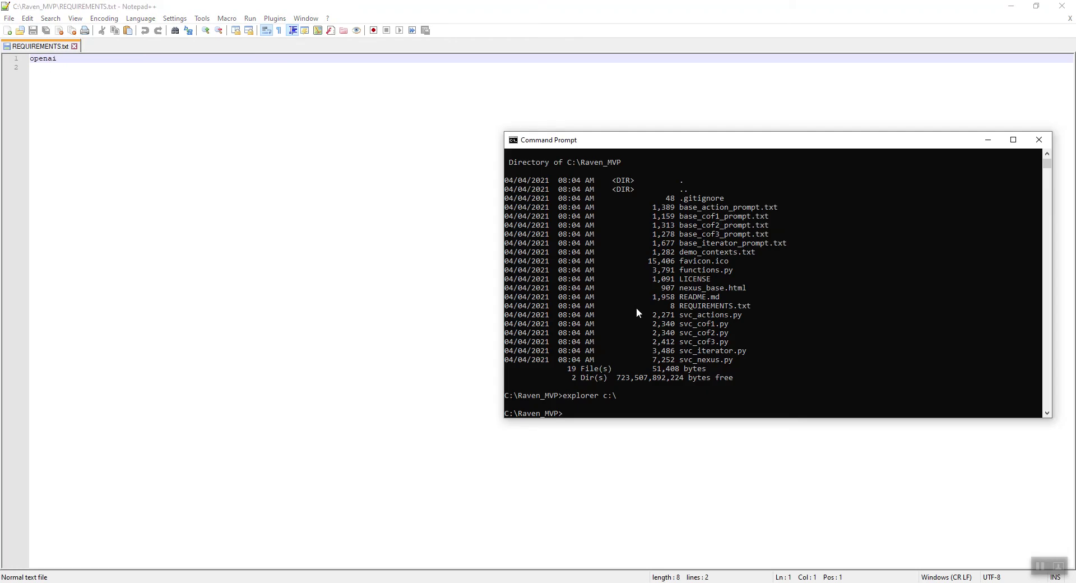
{"action": "type", "text": "pip install openai"}
{"action": "key", "text": "Return"}
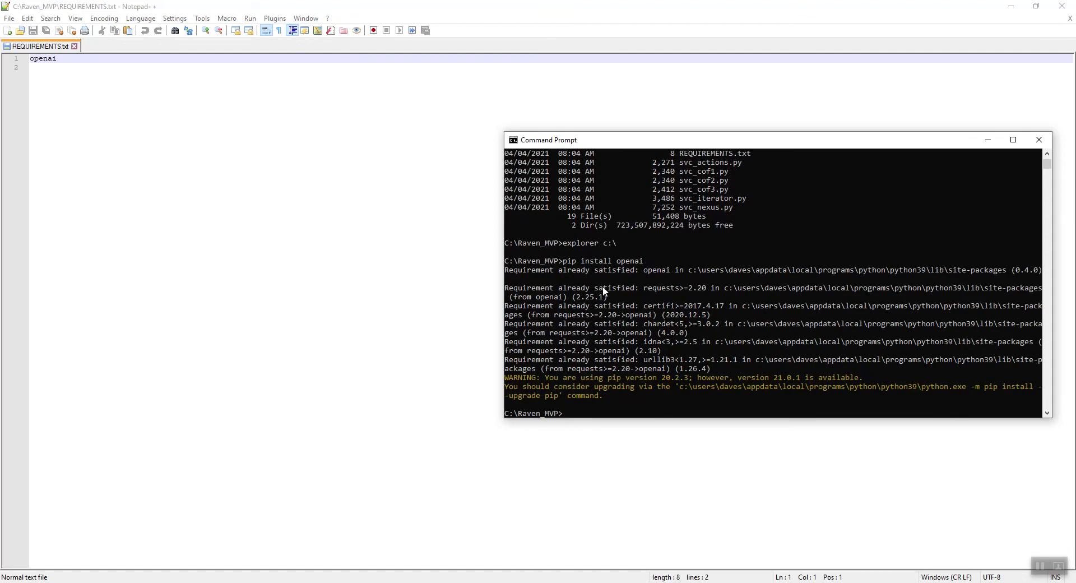
{"action": "left_click_drag", "start_coordinate": [563, 263], "coordinate": [644, 265]}
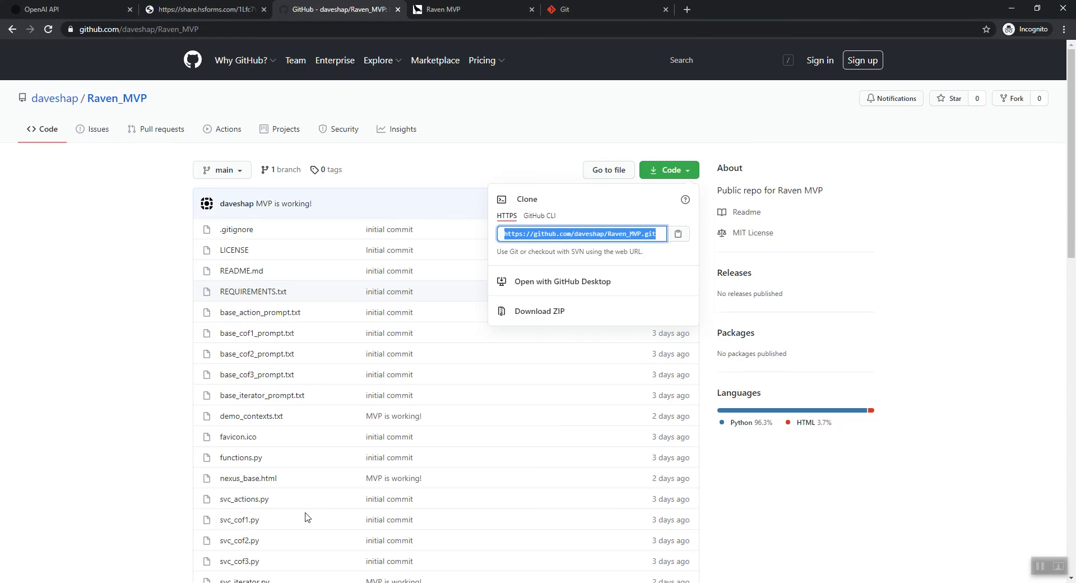
Step: Read the Usage instructions and MVP Services section in the README of the Raven_MVP repository page
{"action": "left_click", "coordinate": [168, 426]}
{"action": "scroll", "coordinate": [176, 432], "scroll_direction": "down", "scroll_amount": 5}
{"action": "scroll", "coordinate": [175, 431], "scroll_direction": "down", "scroll_amount": 3}
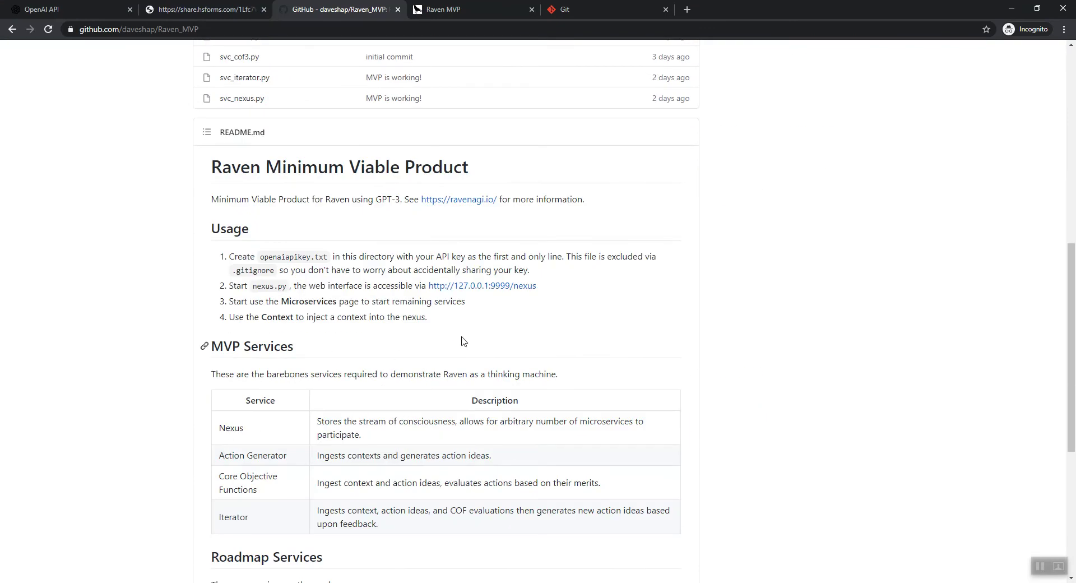
{"action": "scroll", "coordinate": [352, 424], "scroll_direction": "down", "scroll_amount": 2}
{"action": "scroll", "coordinate": [352, 425], "scroll_direction": "up", "scroll_amount": 1}
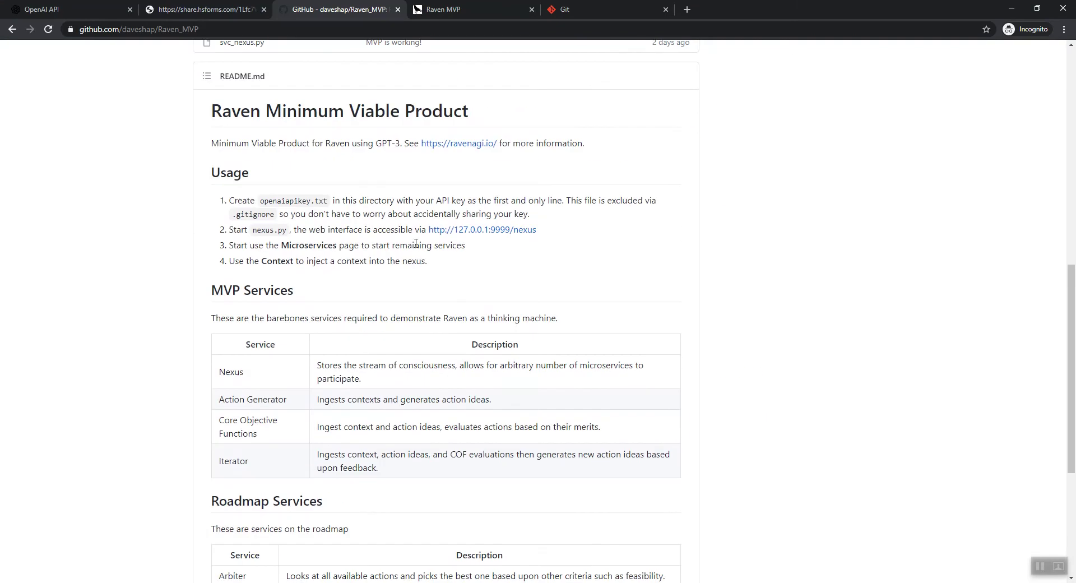
{"action": "left_click_drag", "start_coordinate": [266, 245], "coordinate": [428, 230]}
{"action": "left_click", "coordinate": [480, 243]}
{"action": "scroll", "coordinate": [408, 355], "scroll_direction": "up", "scroll_amount": 3}
{"action": "scroll", "coordinate": [408, 354], "scroll_direction": "up", "scroll_amount": 3}
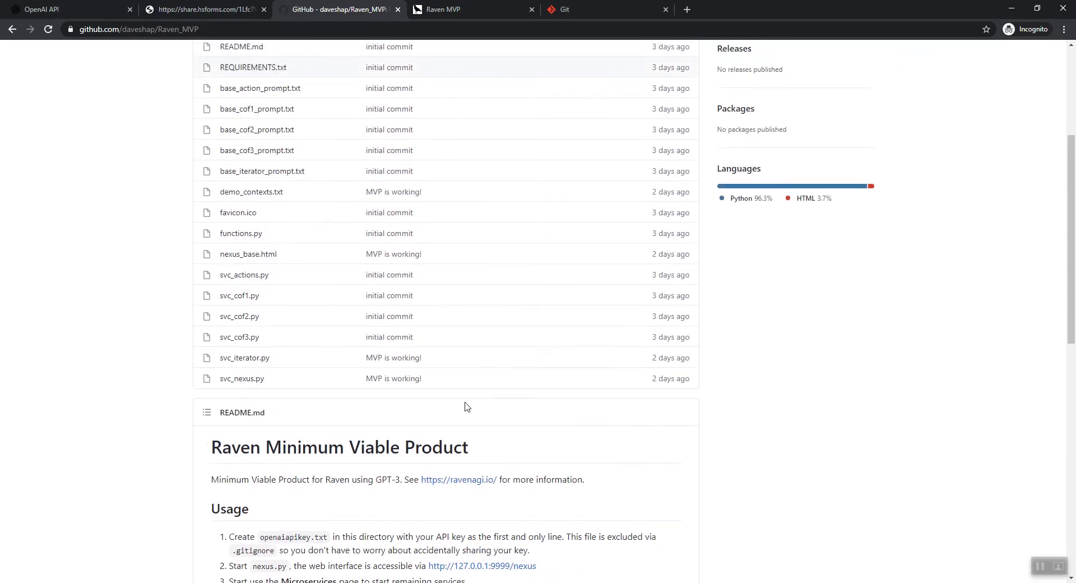
{"action": "scroll", "coordinate": [464, 406], "scroll_direction": "down", "scroll_amount": 3}
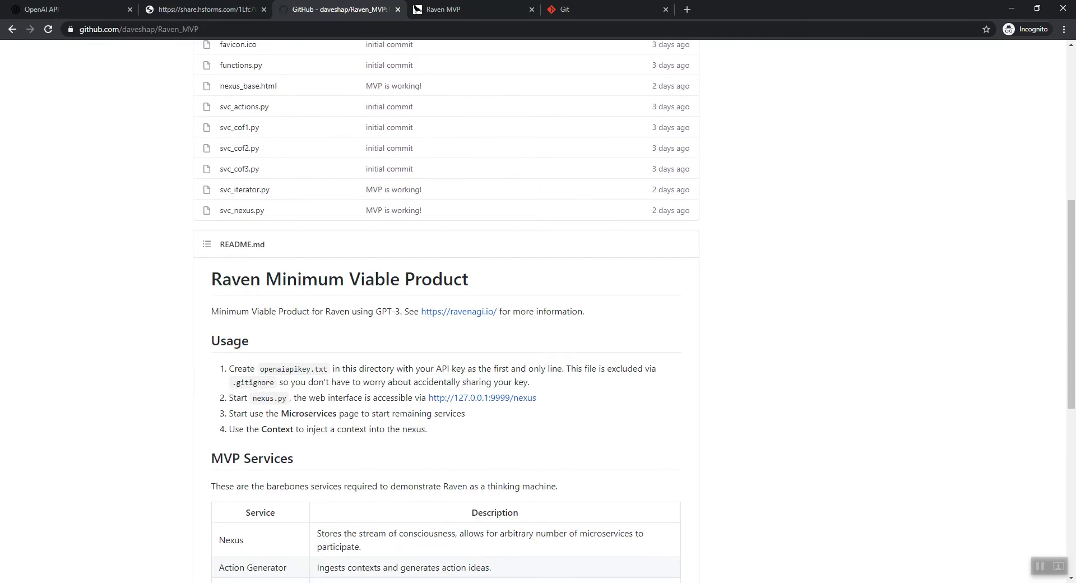
Step: Copy the openaiapikey file from the Raven_MVP_priv folder into the Raven_MVP folder in File Explorer
{"action": "left_click", "coordinate": [398, 582]}
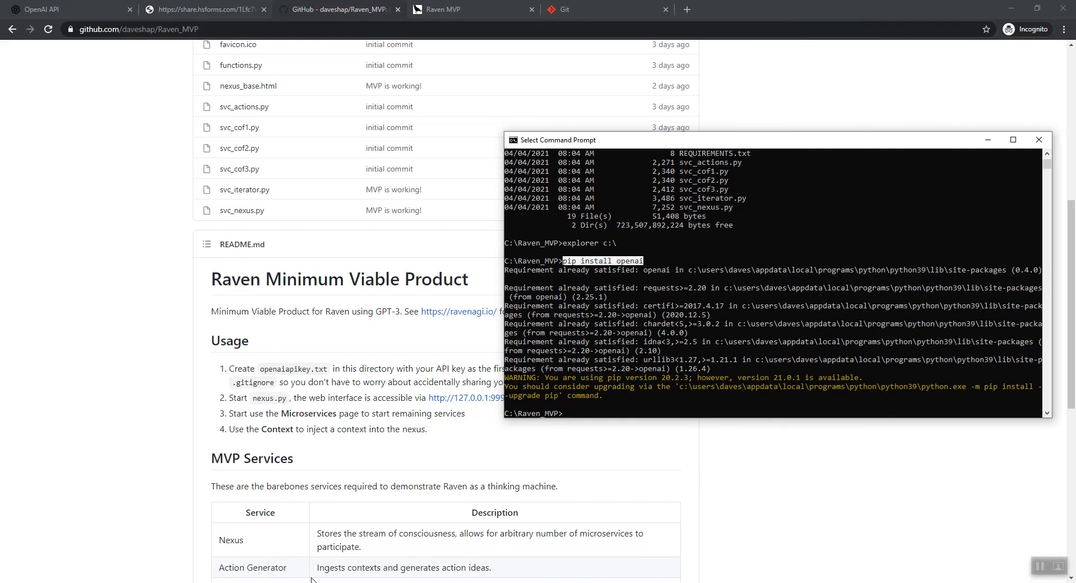
{"action": "mouse_move", "coordinate": [258, 581]}
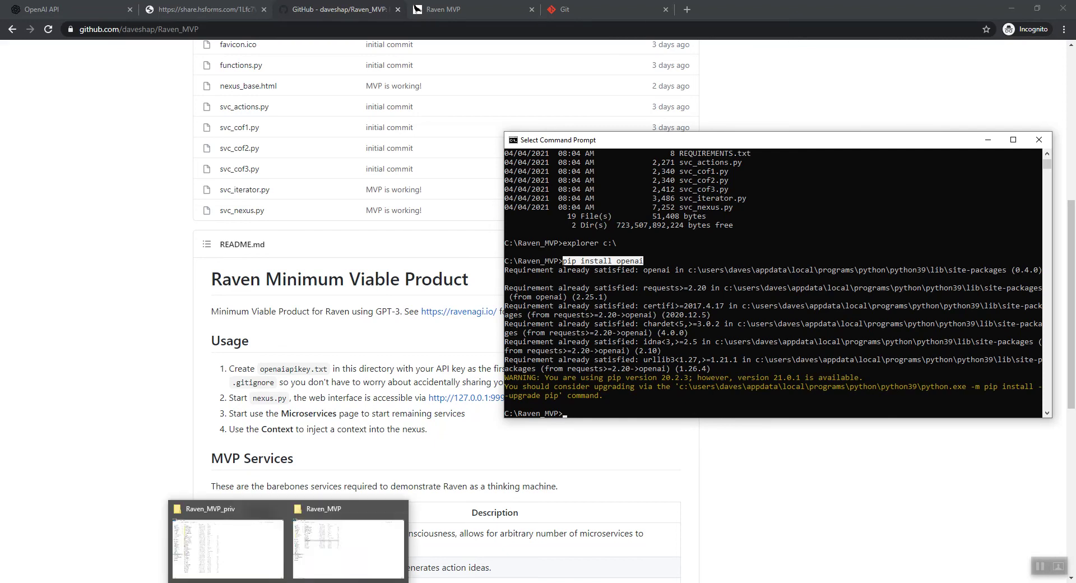
{"action": "left_click", "coordinate": [317, 560]}
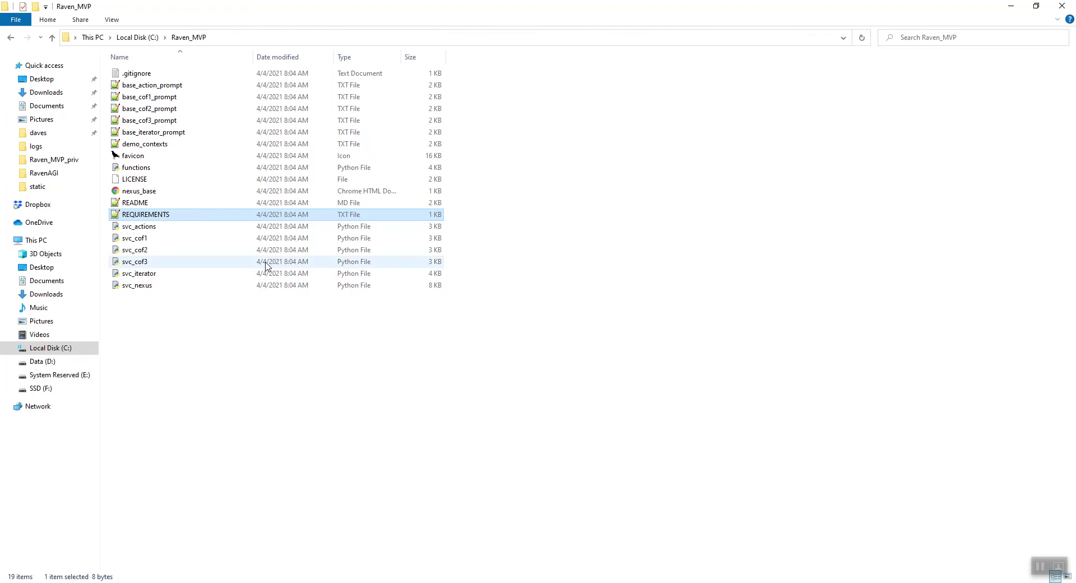
{"action": "left_click", "coordinate": [288, 581]}
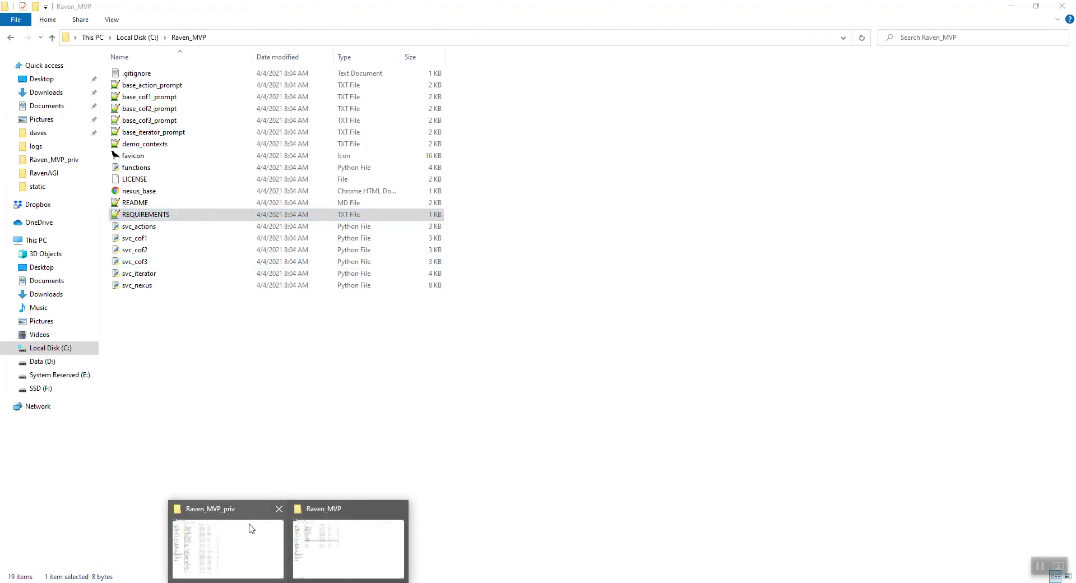
{"action": "left_click", "coordinate": [251, 528]}
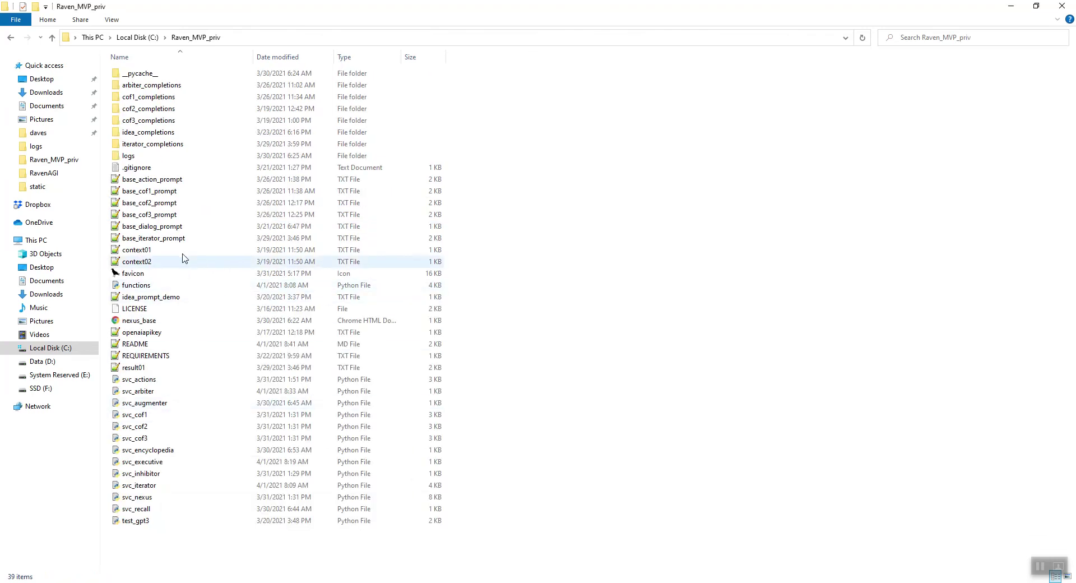
{"action": "left_click", "coordinate": [152, 337]}
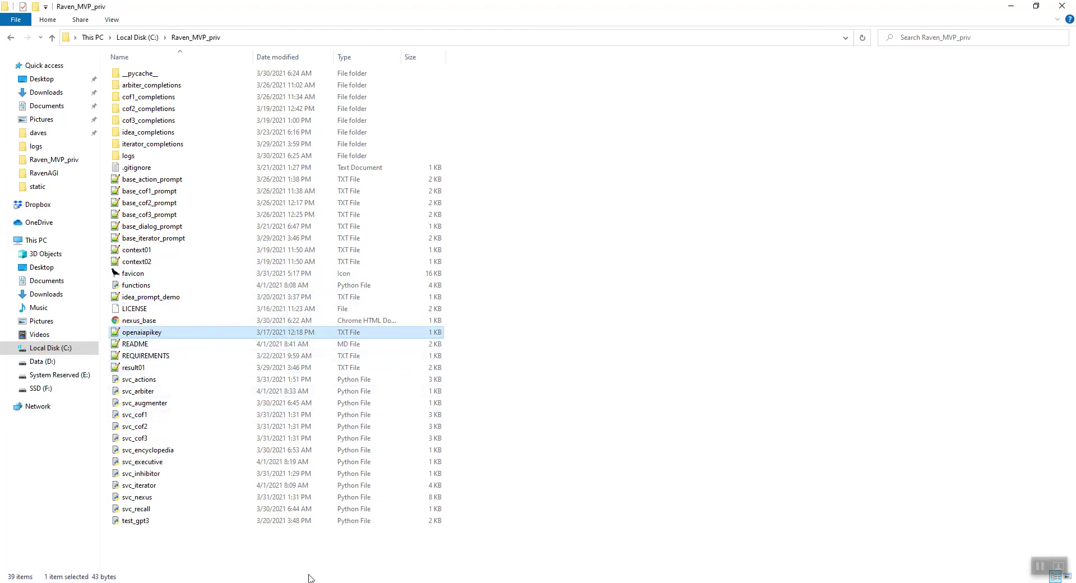
{"action": "left_click", "coordinate": [342, 547]}
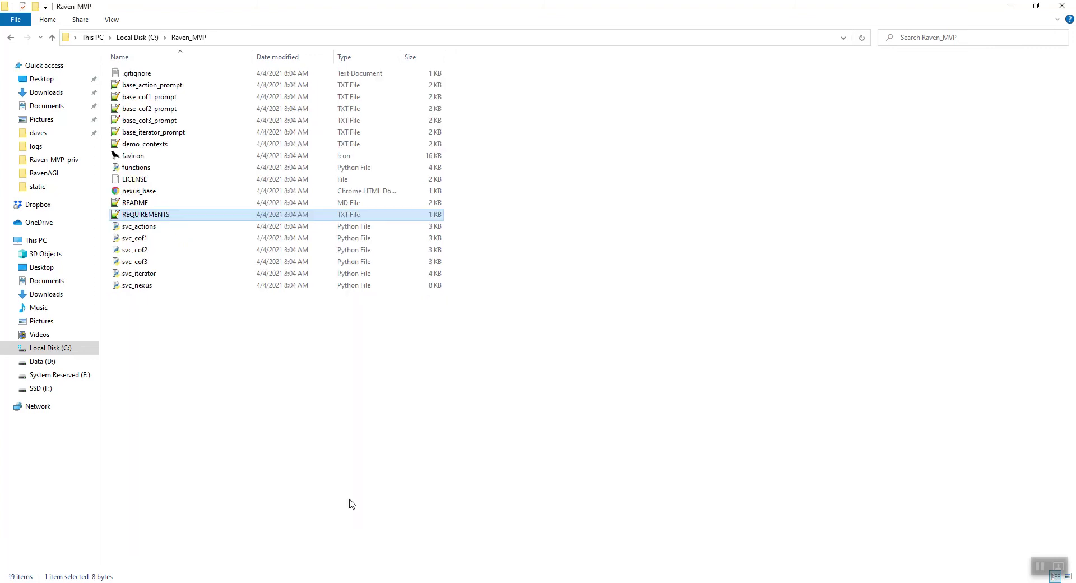
{"action": "key", "text": "ctrl+v"}
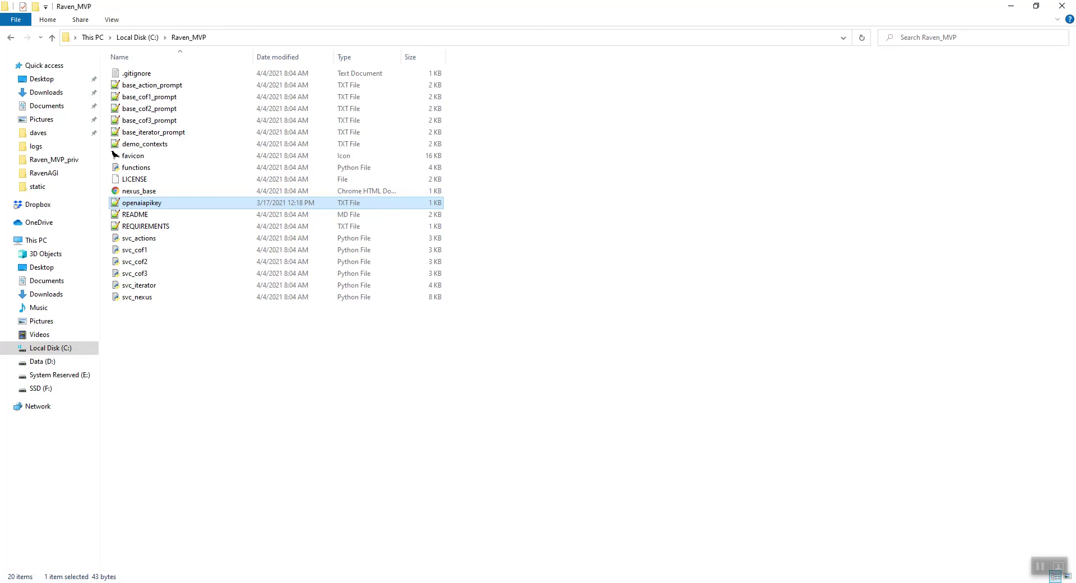
Step: Switch to Command Prompt and start the Raven Nexus service by running python svc_nexus.py
{"action": "key", "text": "alt+Tab"}
{"action": "left_click", "coordinate": [587, 351]}
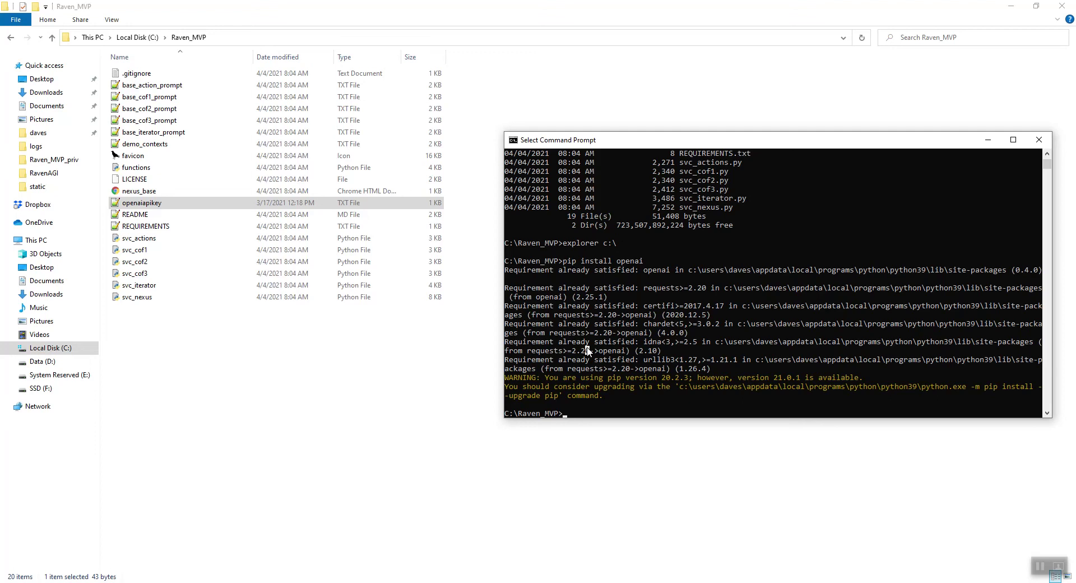
{"action": "type", "text": "python svc_nexus.py"}
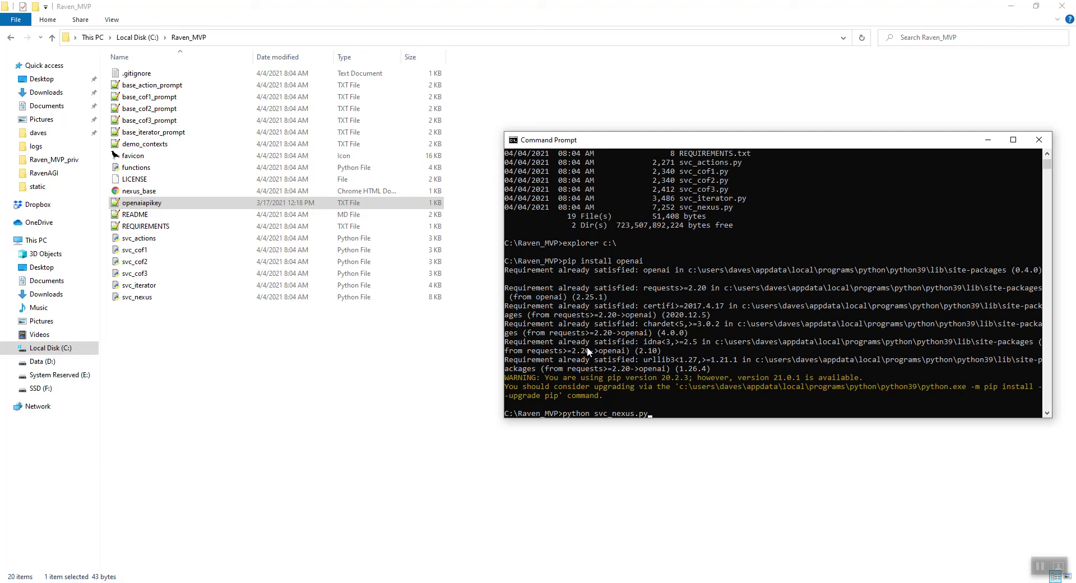
{"action": "key", "text": "Return"}
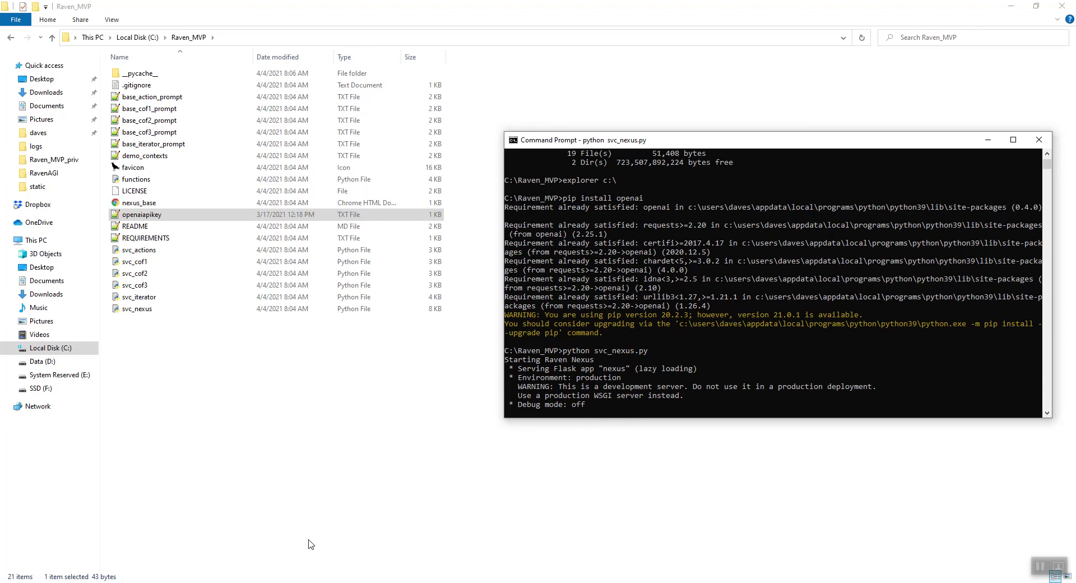
Step: Switch to the Raven MVP page in the browser and view its Nexus, Context, Output and Microservices pages
{"action": "key", "text": "alt+Tab"}
{"action": "left_click", "coordinate": [471, 11]}
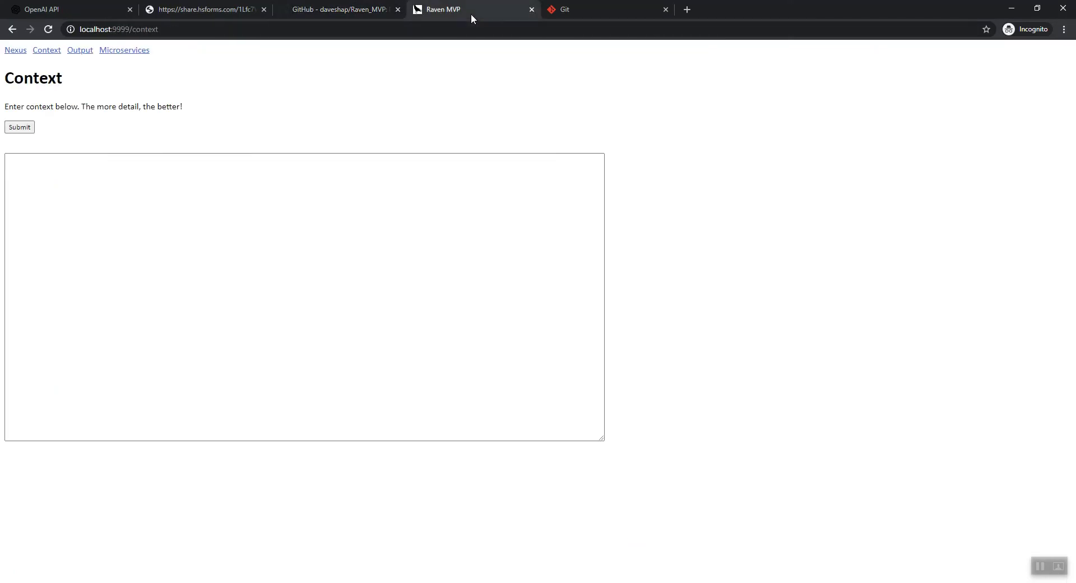
{"action": "left_click", "coordinate": [20, 51]}
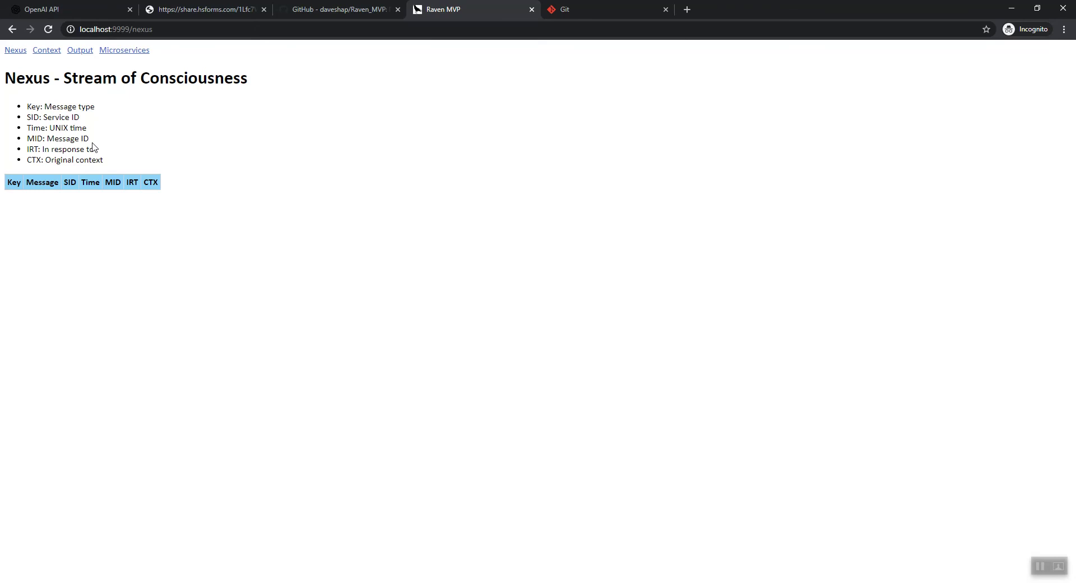
{"action": "left_click", "coordinate": [46, 51]}
{"action": "left_click", "coordinate": [71, 52]}
{"action": "left_click", "coordinate": [103, 53]}
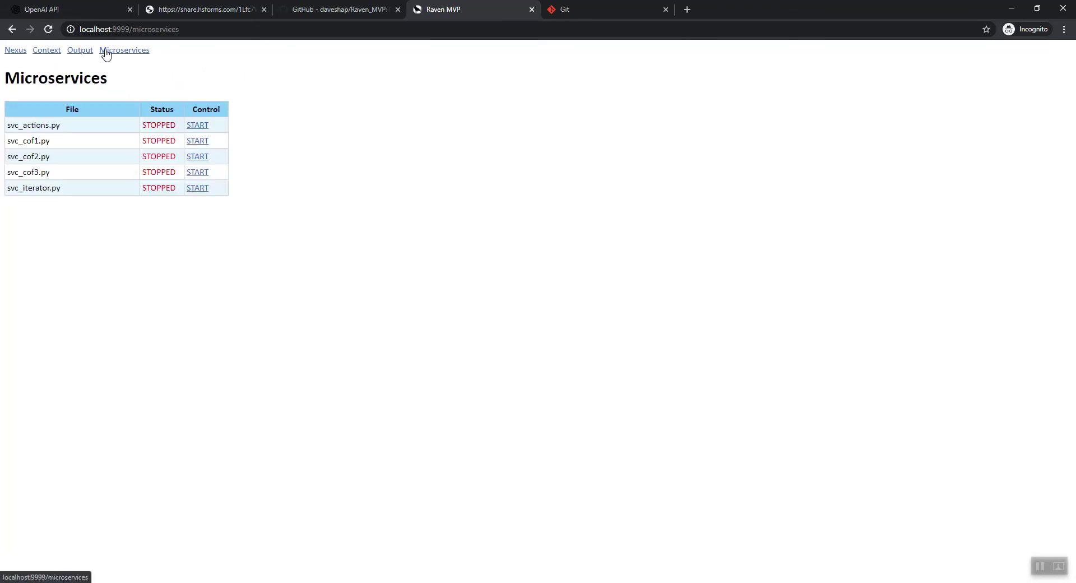
Step: Return to the Context page and enter "Mary had a little lamb." as the context text
{"action": "left_click", "coordinate": [50, 59]}
{"action": "left_click", "coordinate": [114, 189]}
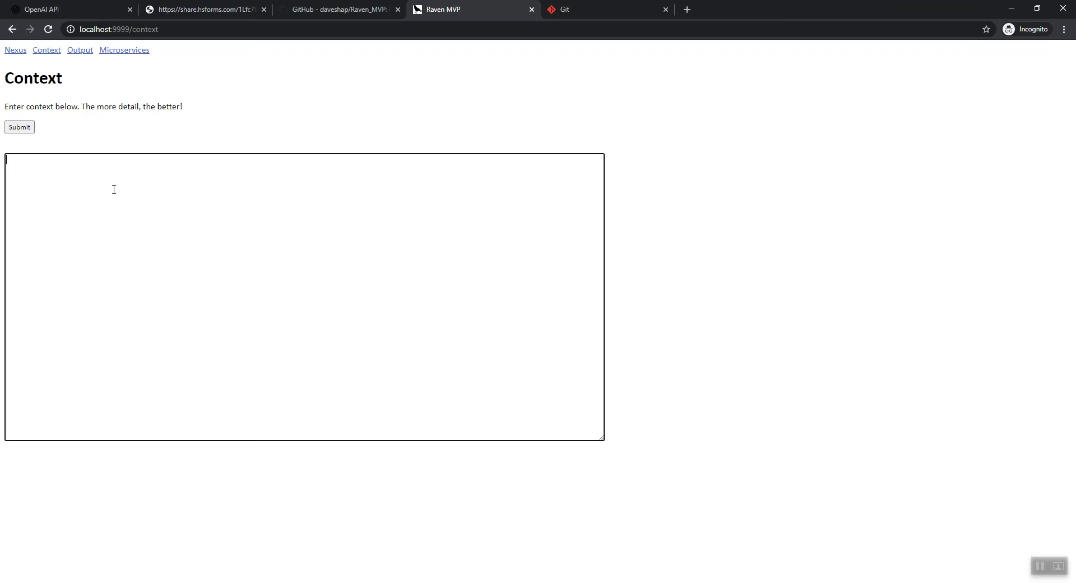
{"action": "type", "text": "Mary had a little lamb."}
{"action": "mouse_move", "coordinate": [426, 582]}
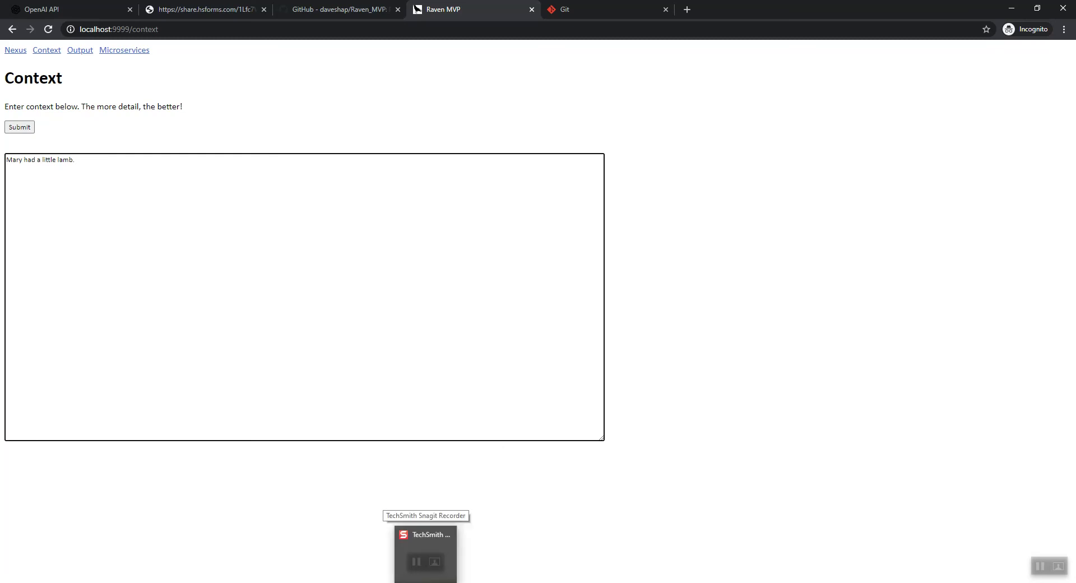